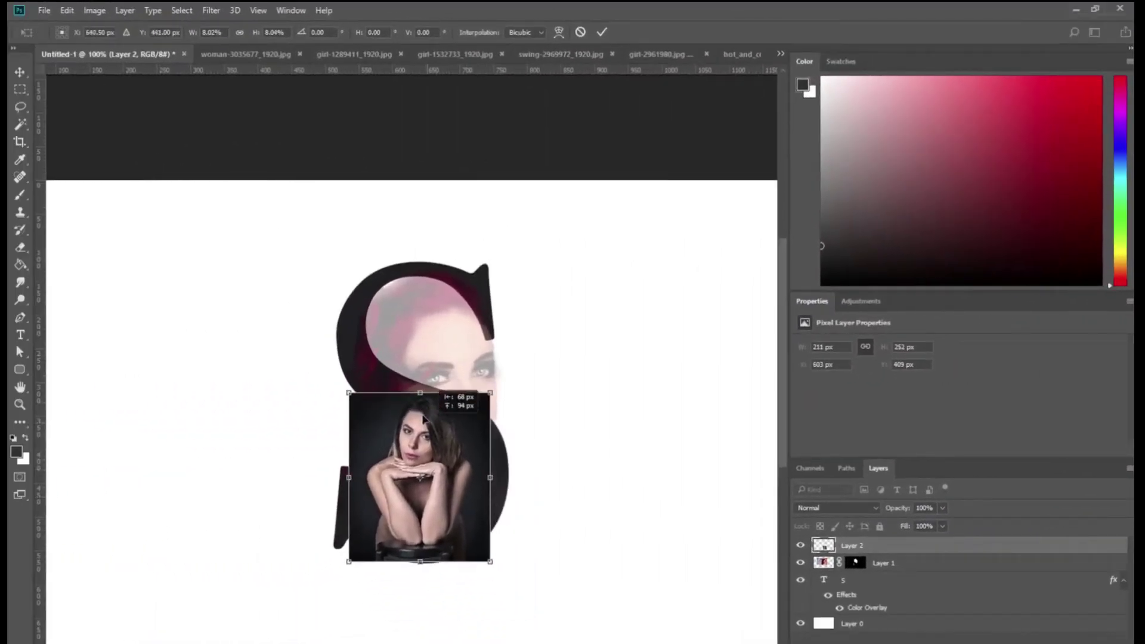
Drag the seated-woman portrait over the letter S and make white the painting colour
left_click_drag(455, 472, 398, 382)
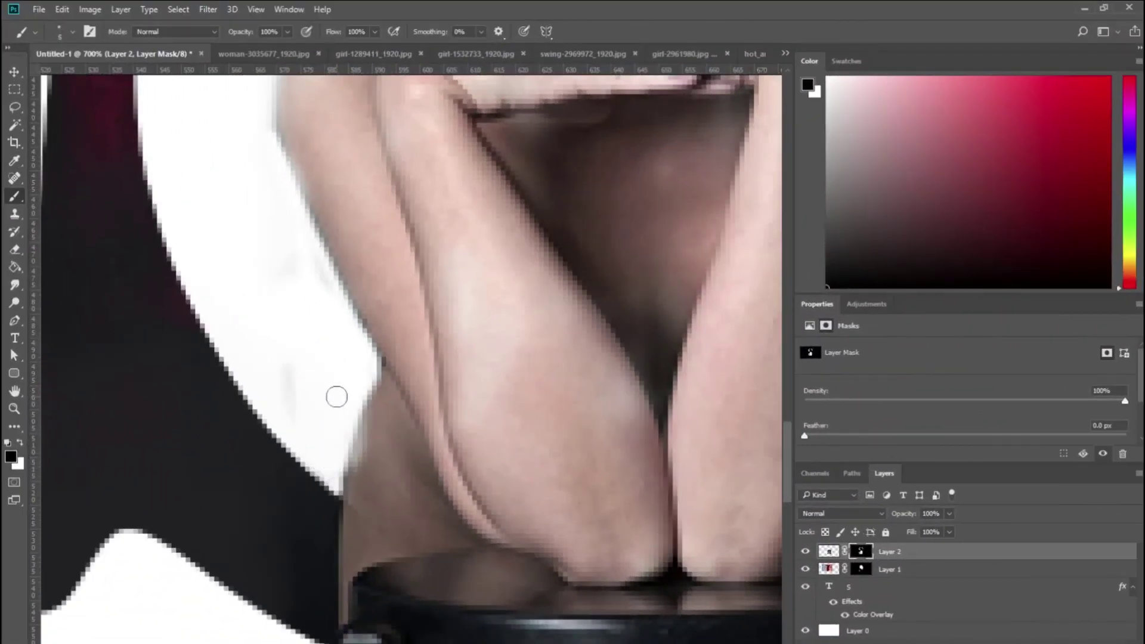
key("x")
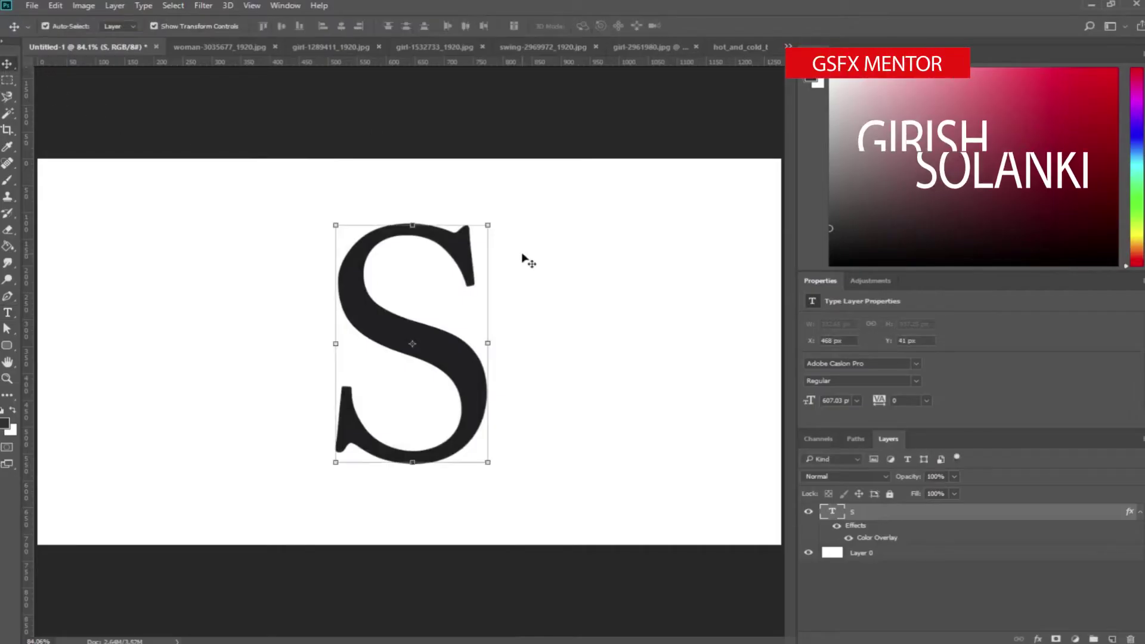
View the canvas at 100% and select all of the S text
key("z")
right_click(472, 285)
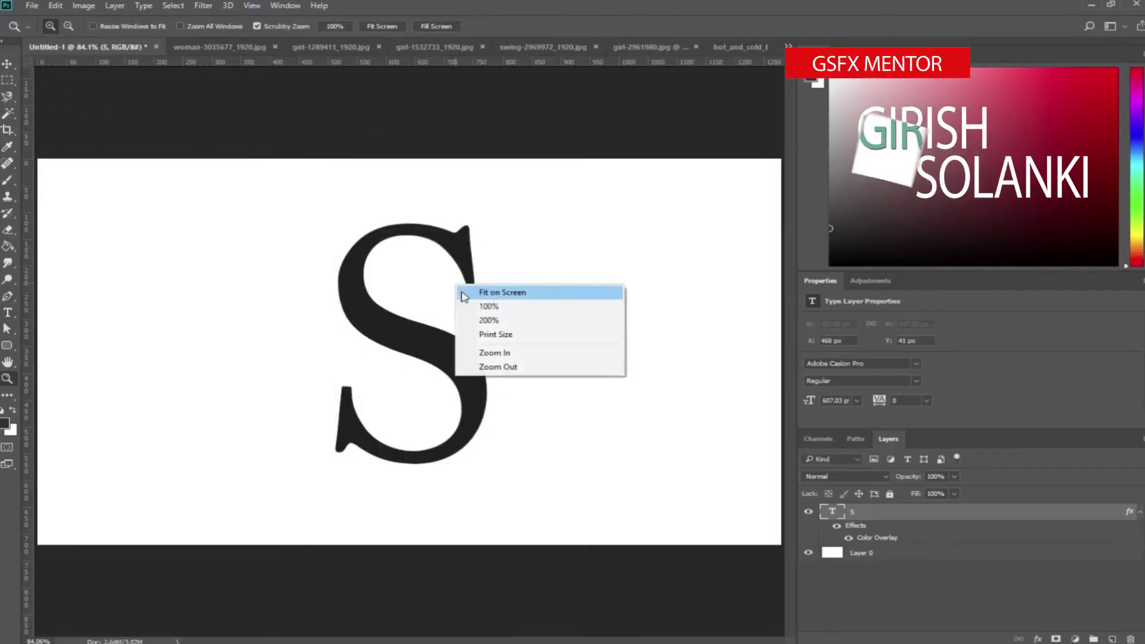
left_click(474, 307)
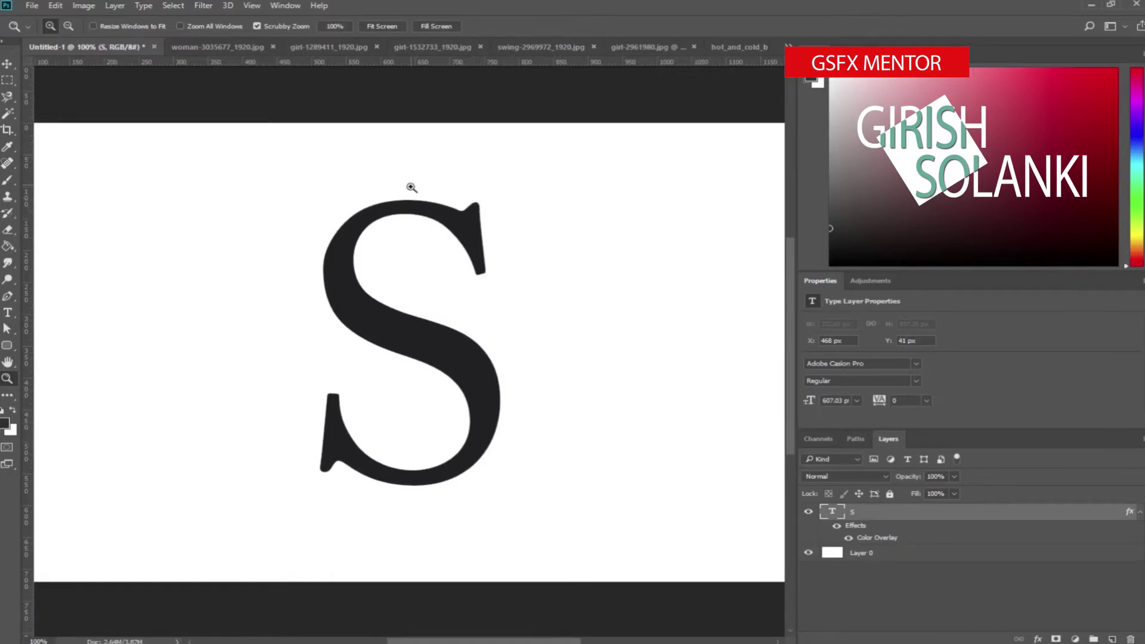
key("t")
left_click(441, 233)
key("ctrl+a")
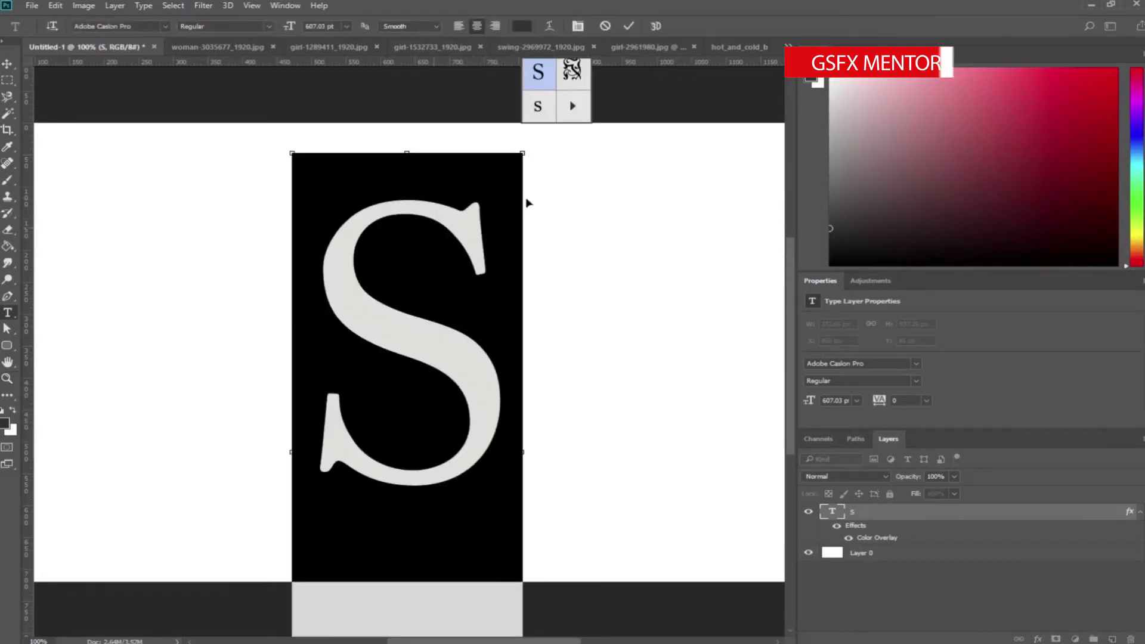
Set the S text's anti-aliasing to Sharp, commit it, and bring up the two-women photo
left_click(578, 25)
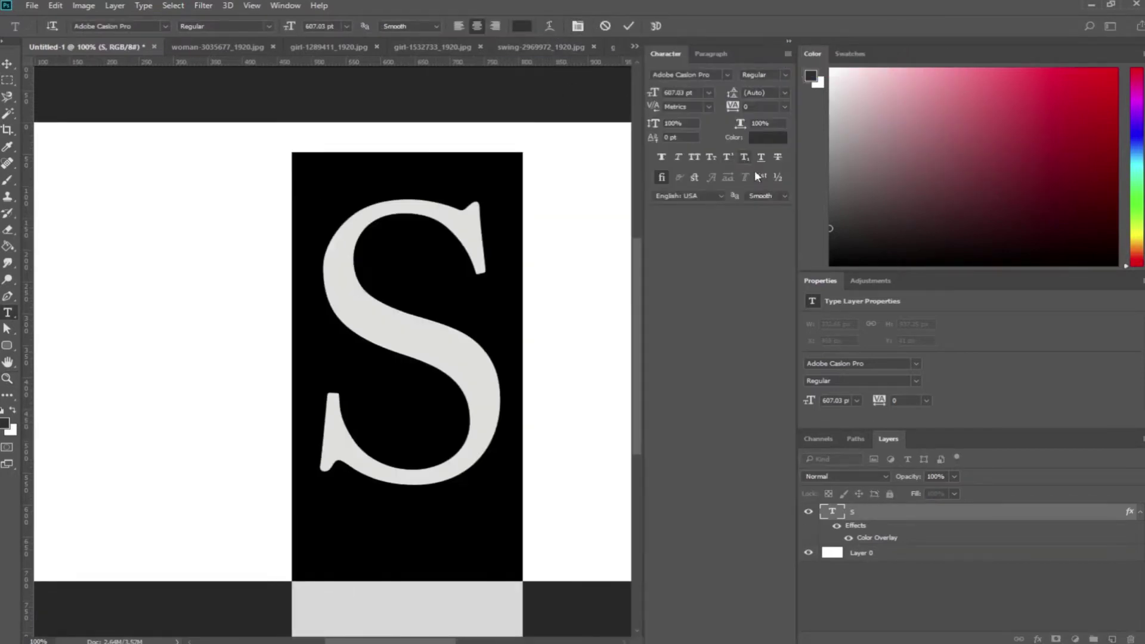
left_click(788, 54)
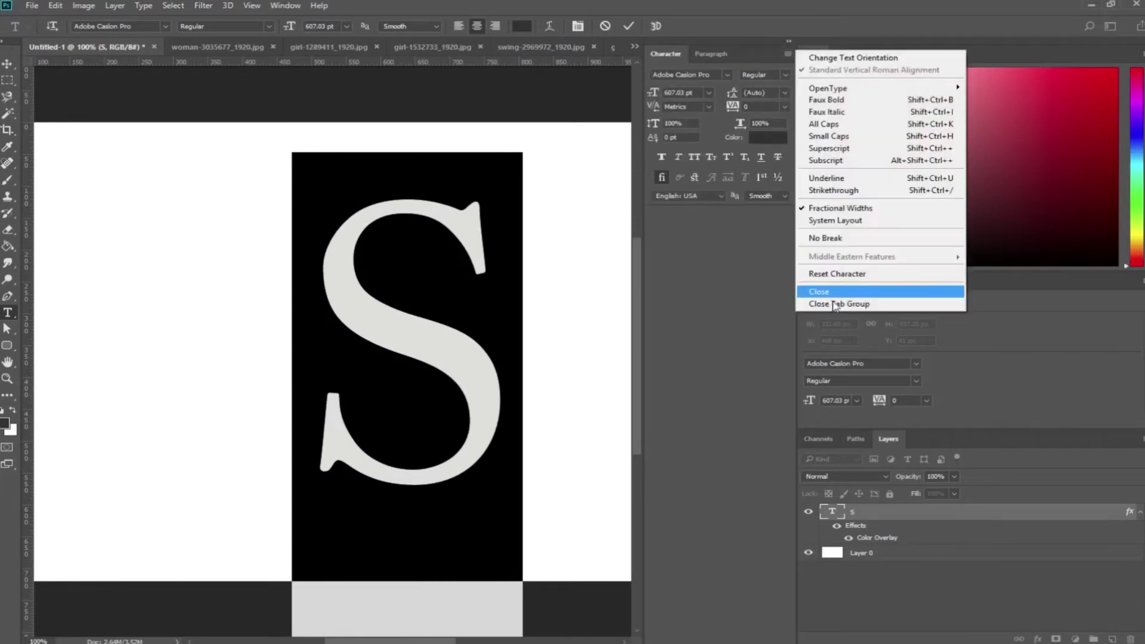
left_click(801, 289)
left_click(417, 27)
left_click(413, 48)
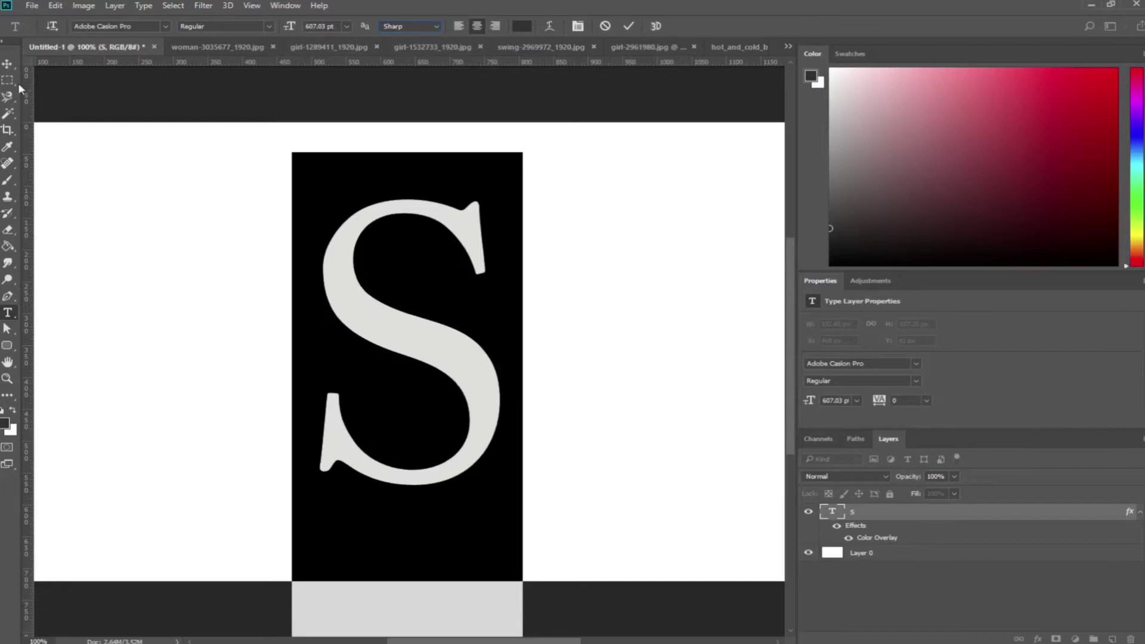
left_click(8, 63)
key("v")
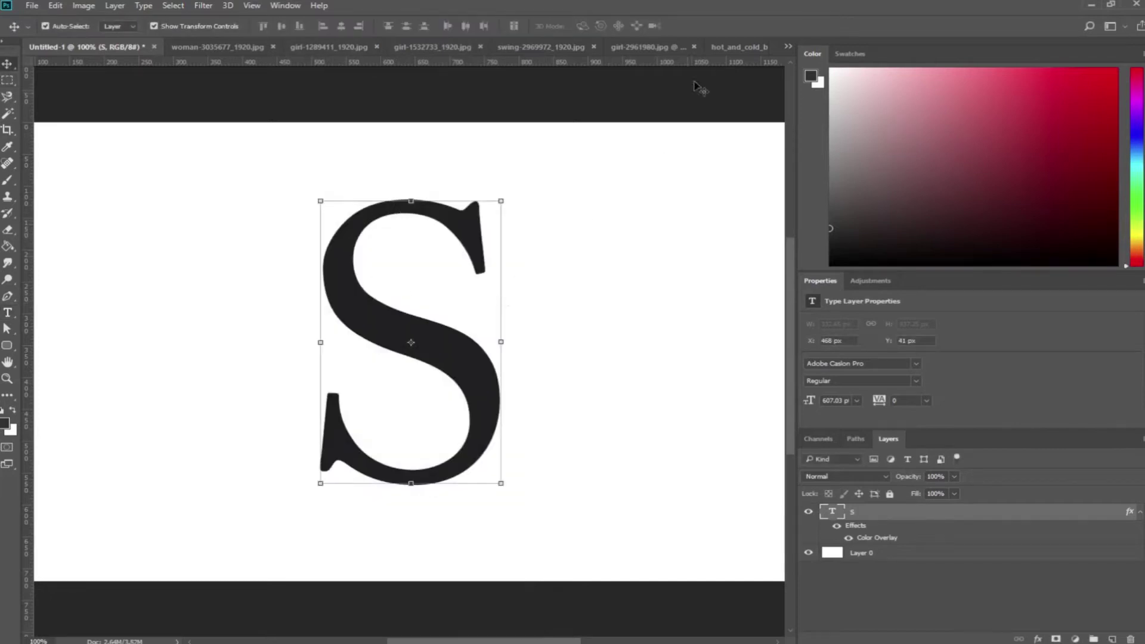
left_click(733, 47)
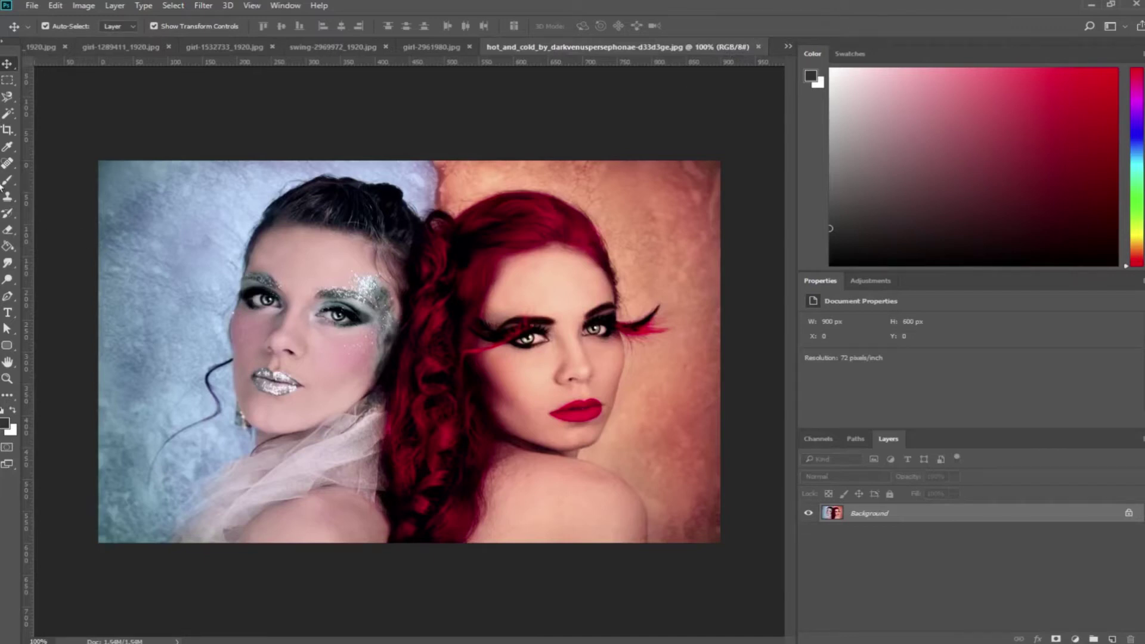
Paste the two-women photo into the S document and fade it to 38% opacity
right_click(8, 96)
left_click(71, 97)
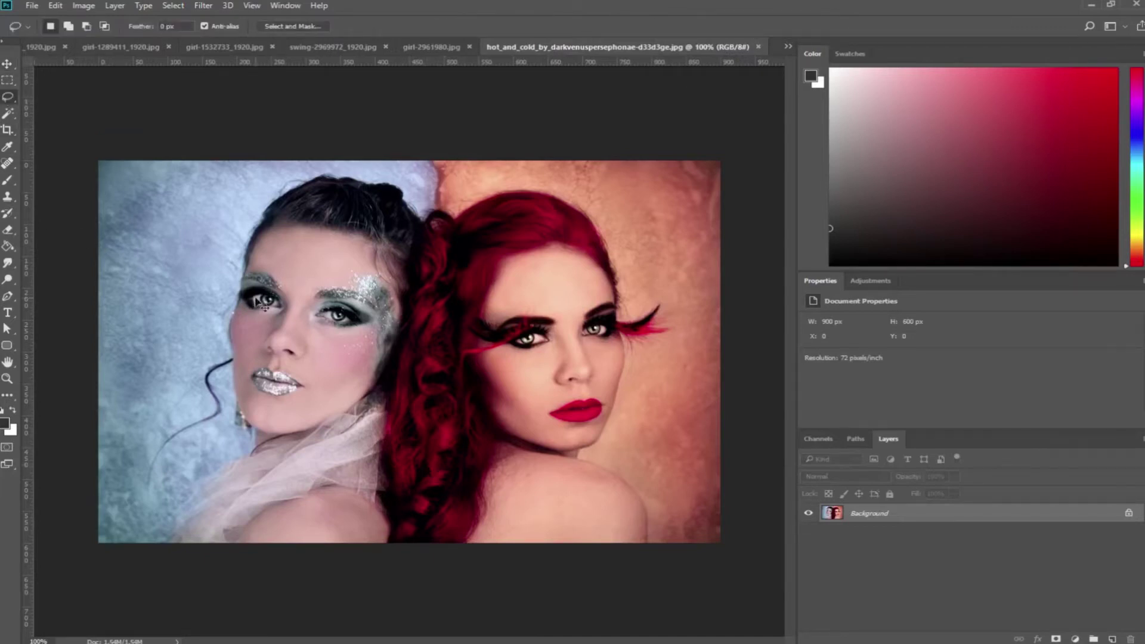
key("ctrl+Tab")
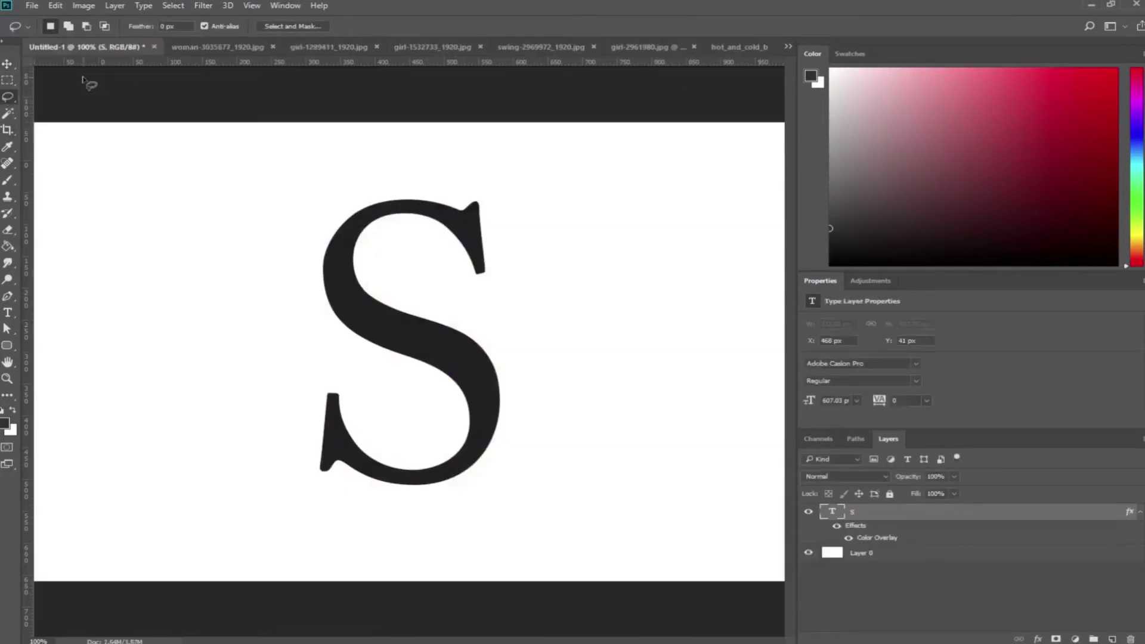
key("ctrl+v")
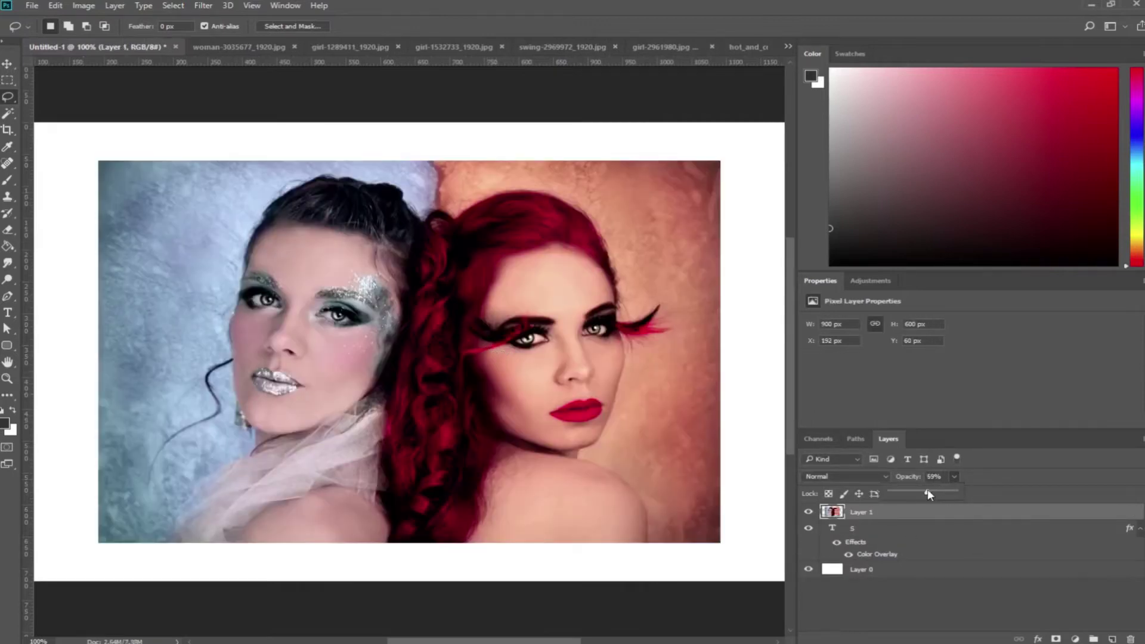
left_click_drag(928, 494, 915, 494)
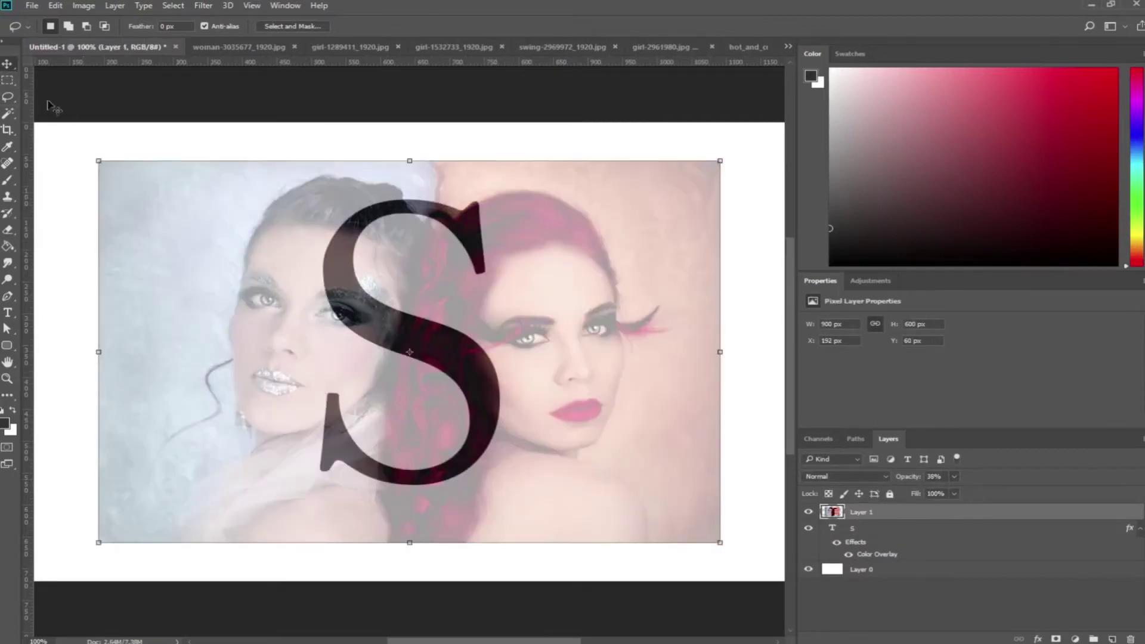
Scale and move the photo to cover the S, then add a white layer mask
key("ctrl+t")
left_click_drag(720, 160, 610, 229)
mouse_move(549, 286)
left_mouse_down()
mouse_move(520, 345)
mouse_move(599, 301)
mouse_move(582, 335)
mouse_move(467, 241)
left_mouse_up()
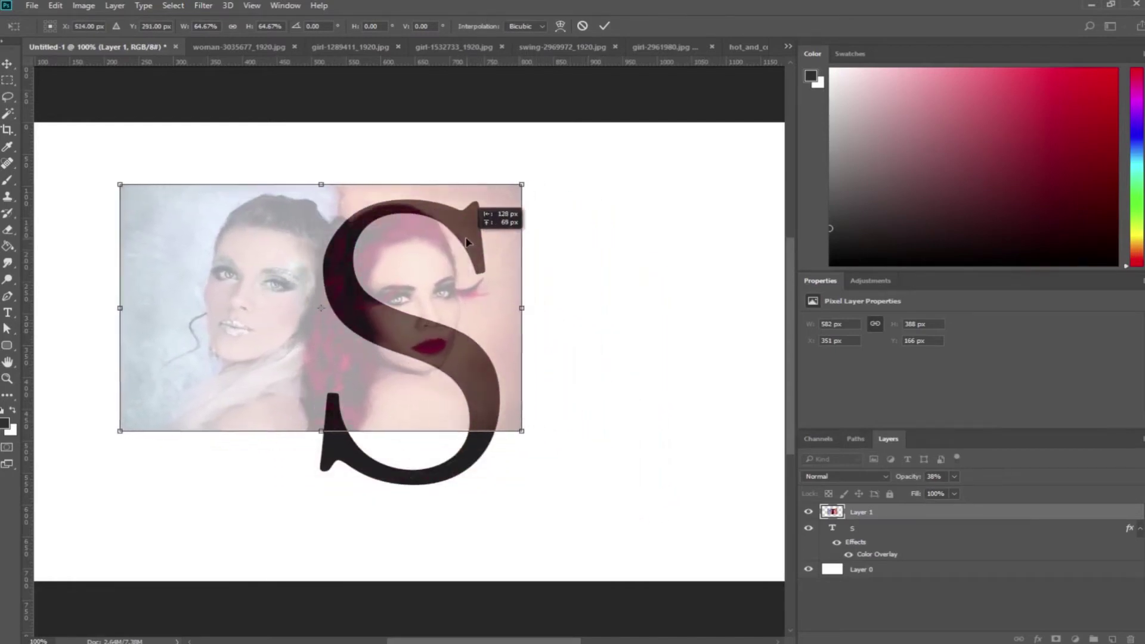
left_click_drag(522, 431, 565, 457)
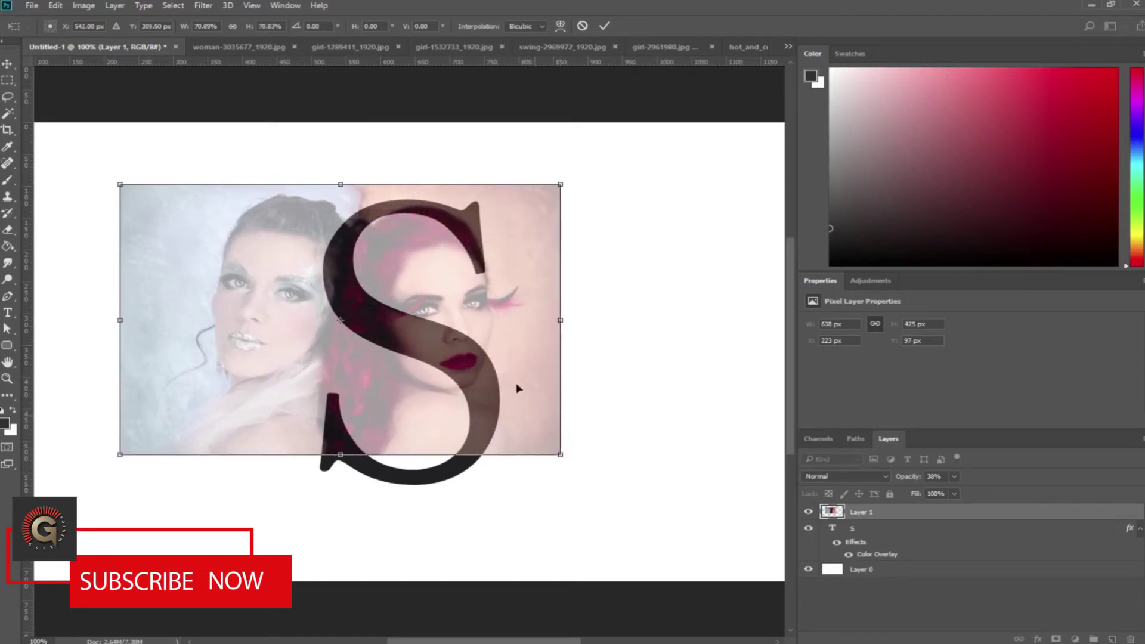
key("Return")
left_click(1056, 639)
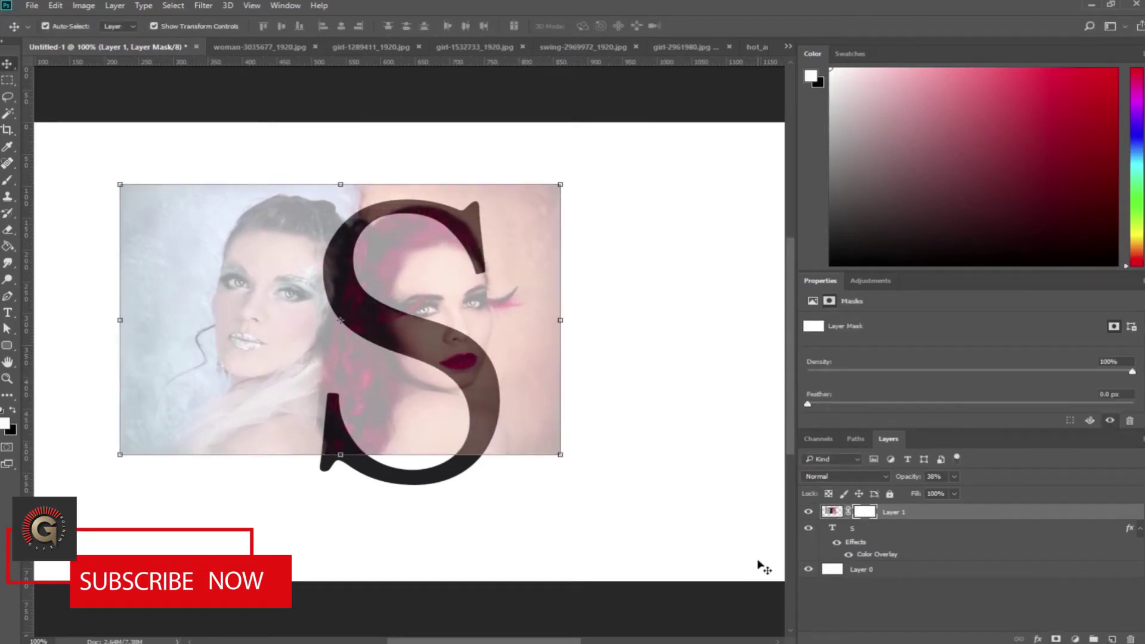
Delete the photo's vector and white masks and clip the photo to the S shape
left_click(833, 529, "ctrl")
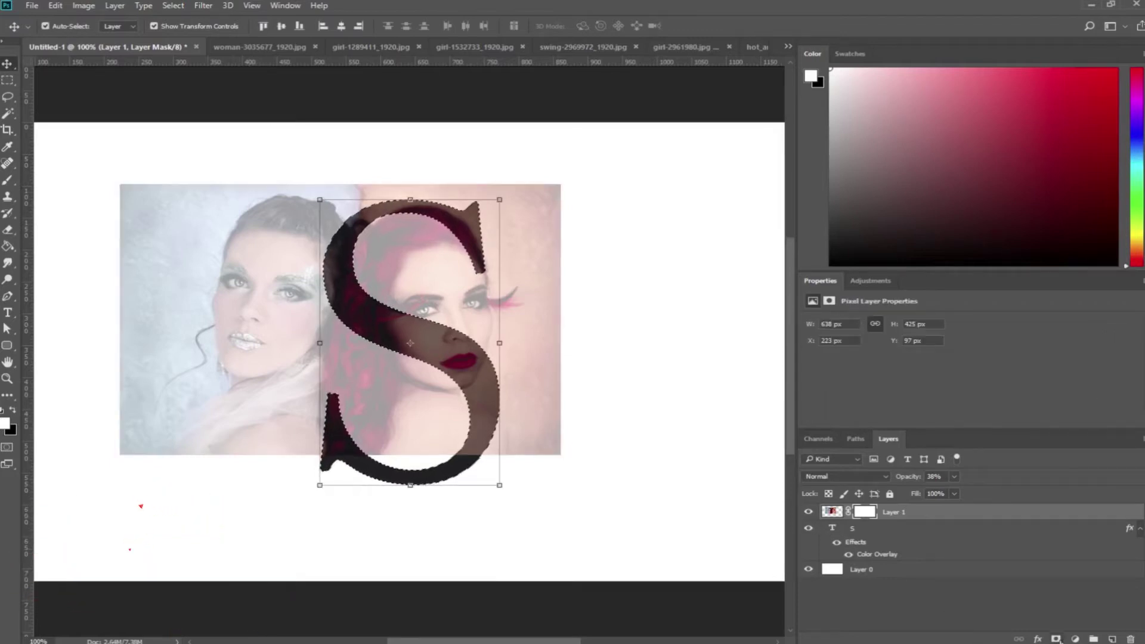
left_click_drag(898, 512, 1130, 638)
key("Return")
left_click_drag(872, 514, 1130, 639)
left_click(540, 322)
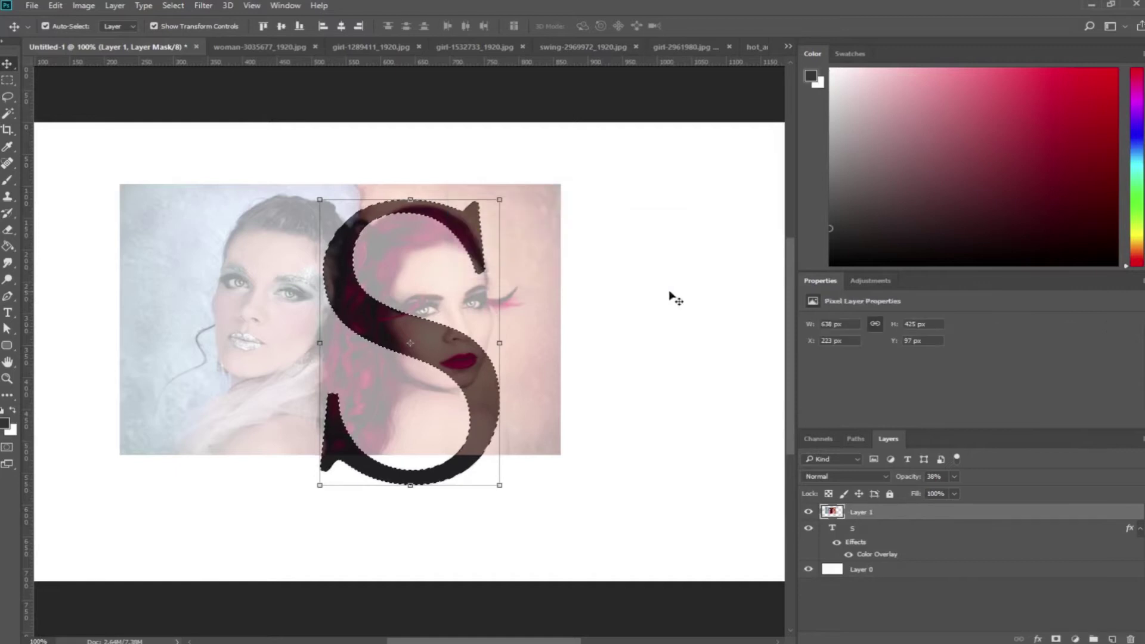
left_click(1055, 639)
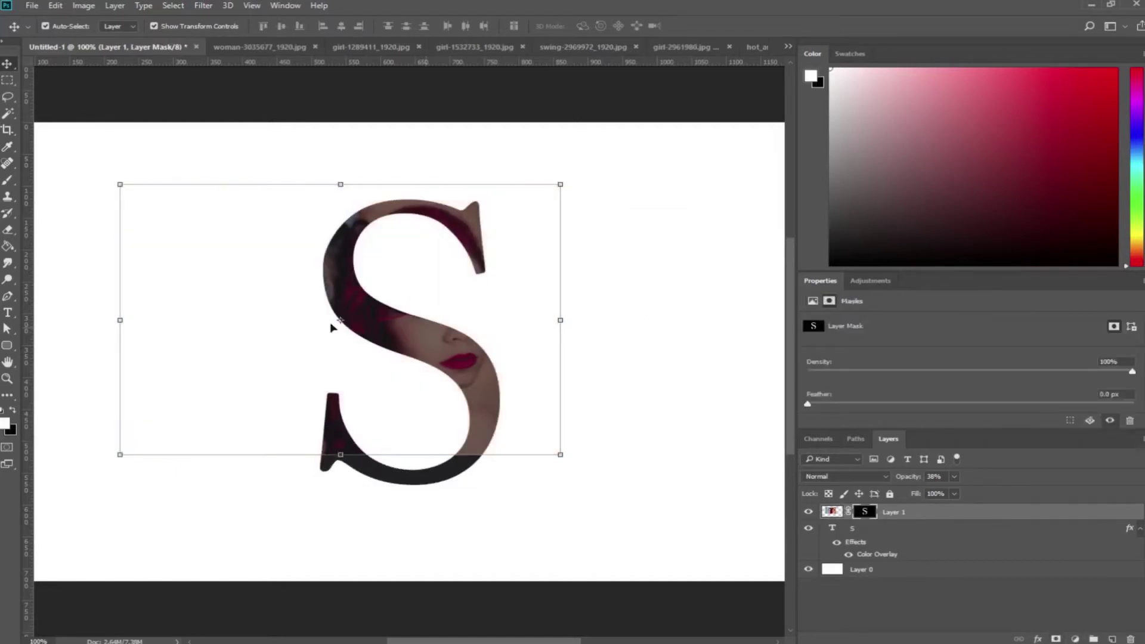
Brush at full opacity to reveal the photo along the S's upper curve
key("b")
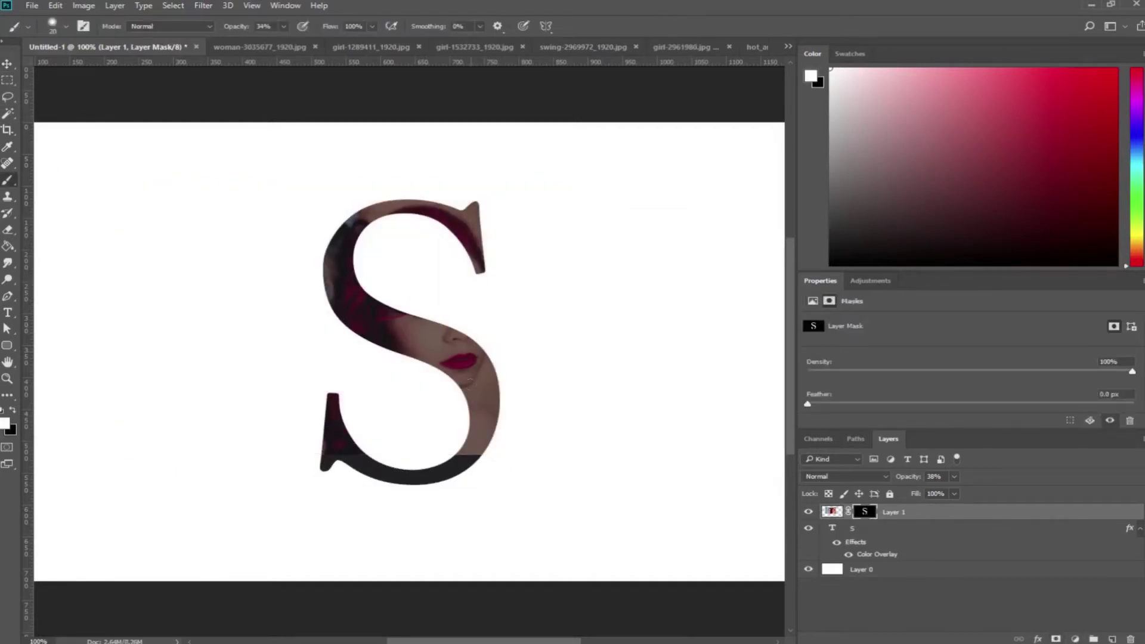
scroll(463, 325, "up", 4)
scroll(459, 314, "up", 1)
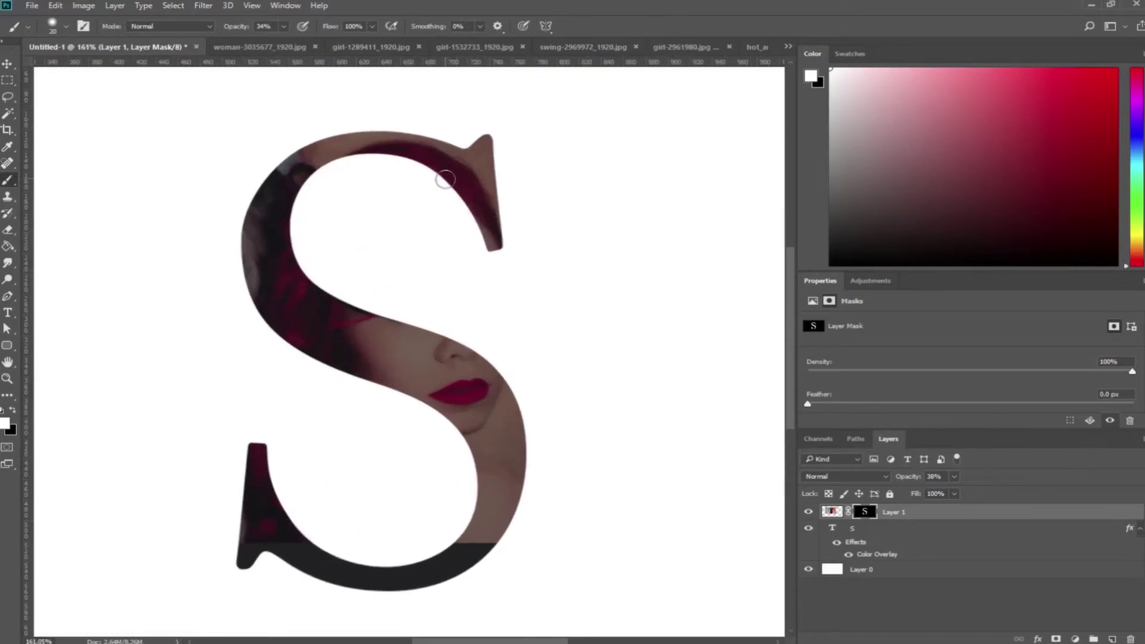
left_click_drag(461, 192, 480, 266)
left_click_drag(284, 27, 334, 43)
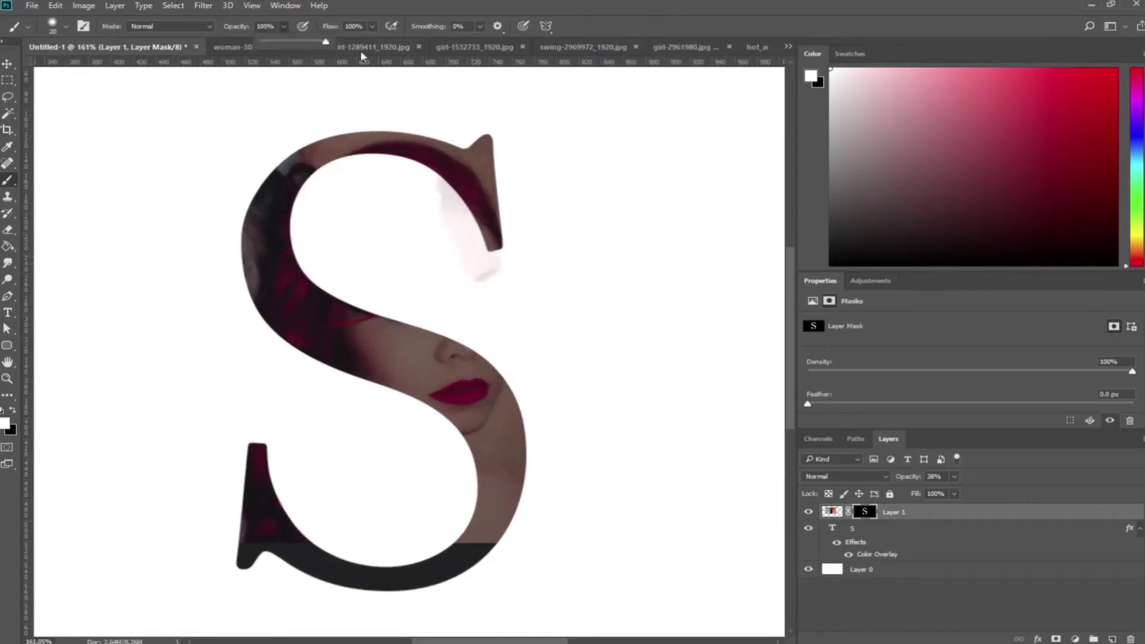
left_click_drag(407, 170, 458, 203)
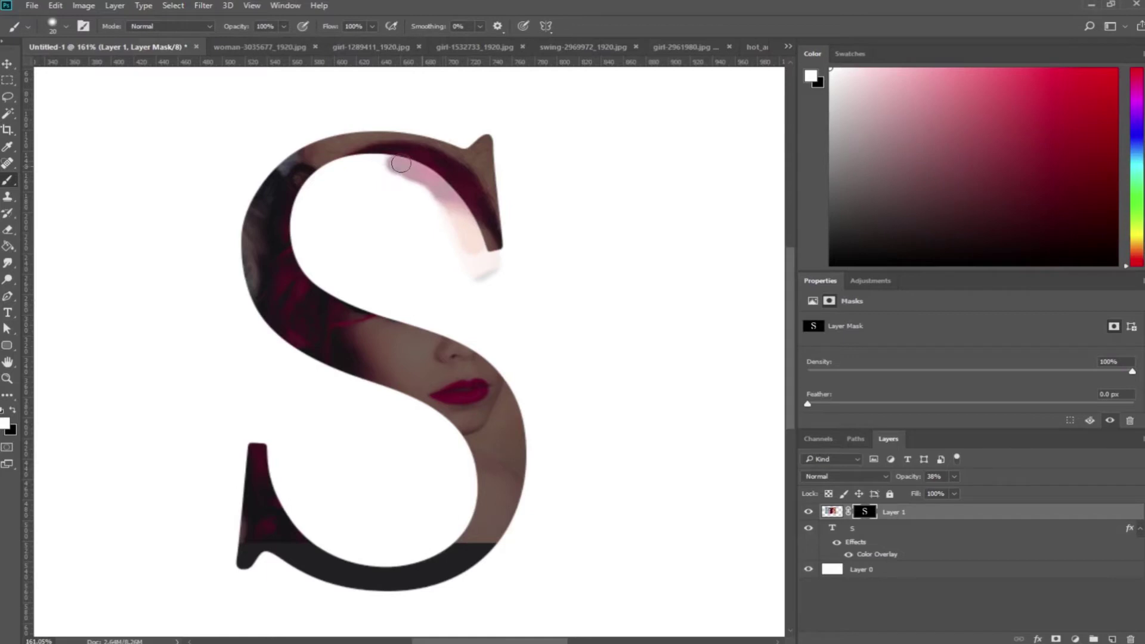
left_click_drag(401, 164, 427, 161)
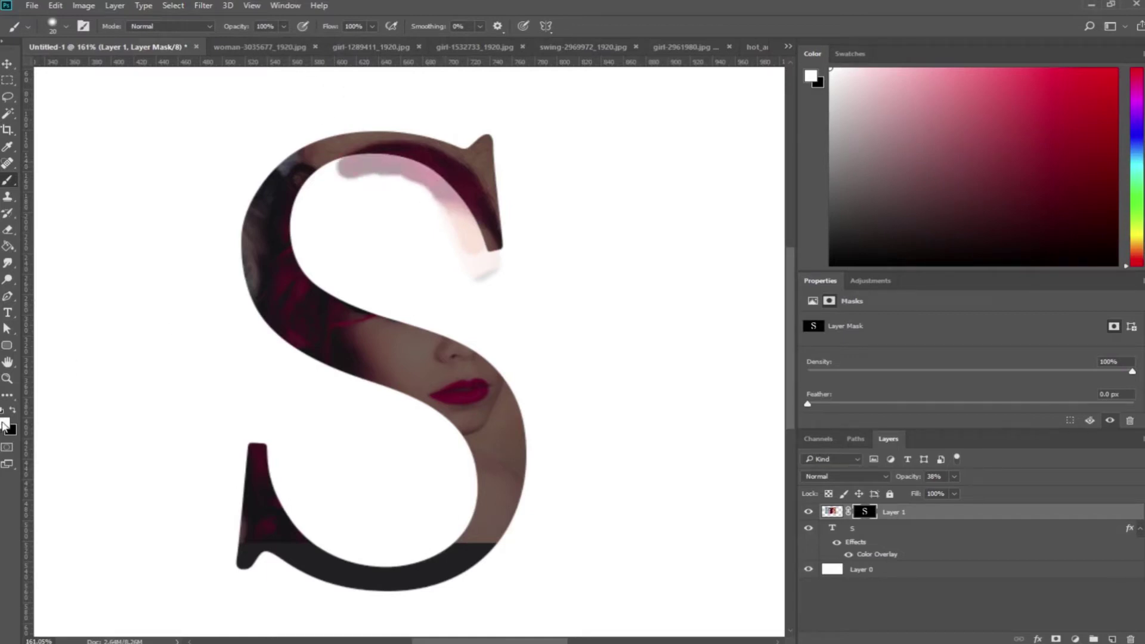
Paint white to reveal the woman's left eye, eyebrow and hair in the upper curve
left_click(5, 425)
left_click(711, 159)
left_click(480, 27)
mouse_move(322, 173)
left_mouse_down()
mouse_move(471, 257)
mouse_move(490, 362)
mouse_move(445, 286)
mouse_move(475, 229)
left_mouse_up()
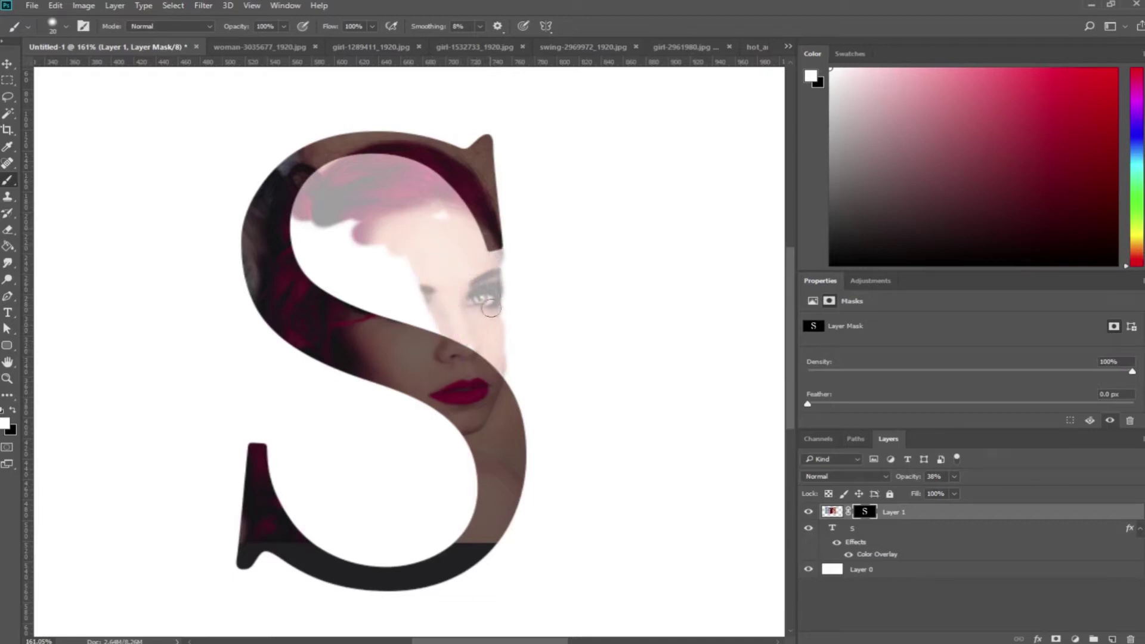
mouse_move(491, 382)
left_mouse_down()
mouse_move(424, 247)
mouse_move(381, 298)
mouse_move(334, 251)
mouse_move(345, 183)
left_mouse_up()
left_click_drag(323, 232, 328, 297)
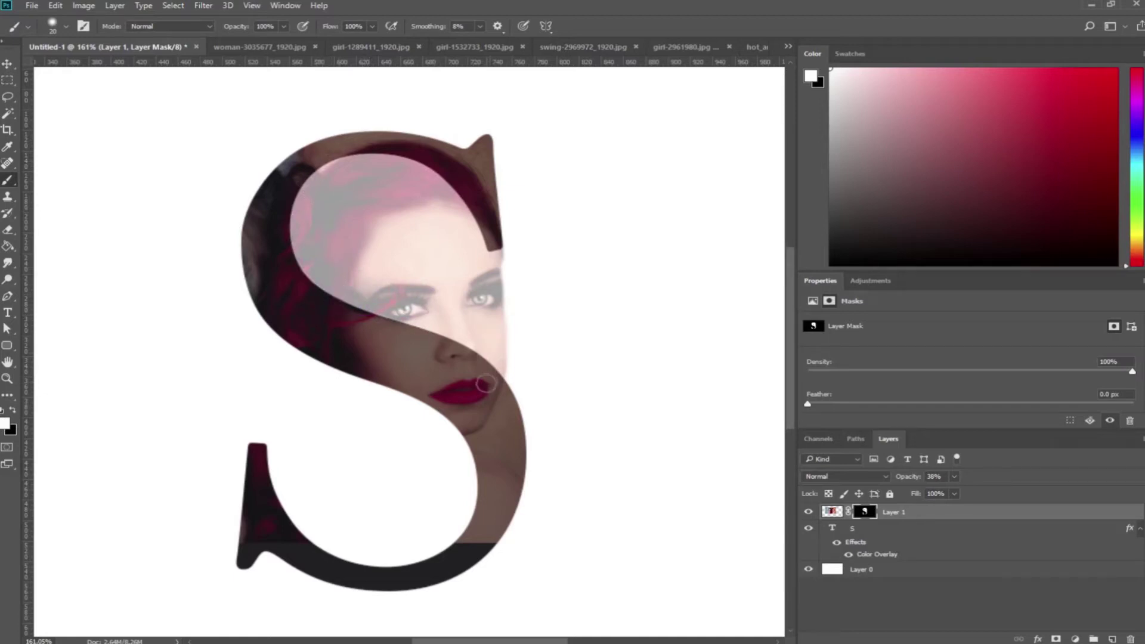
Paint black to darken the S's top tip, then zoom out to the whole letter
scroll(497, 339, "up", 1)
scroll(494, 316, "up", 2)
scroll(490, 301, "up", 2)
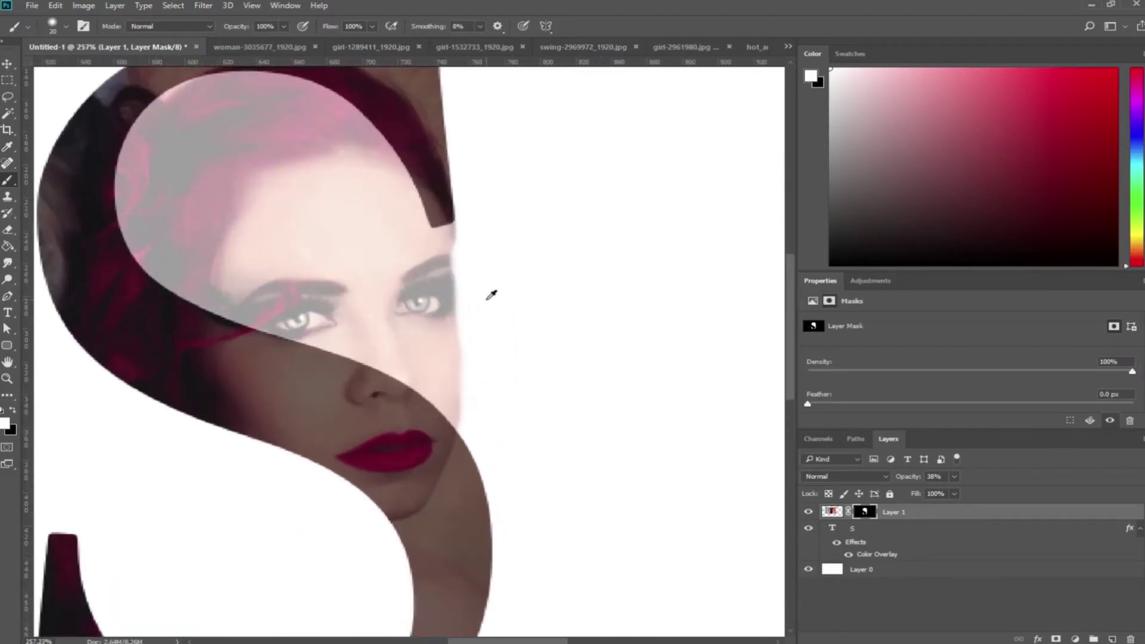
left_click_drag(445, 218, 449, 300)
key("x")
mouse_move(441, 179)
left_mouse_down()
mouse_move(453, 250)
mouse_move(415, 190)
mouse_move(467, 255)
mouse_move(482, 316)
left_mouse_up()
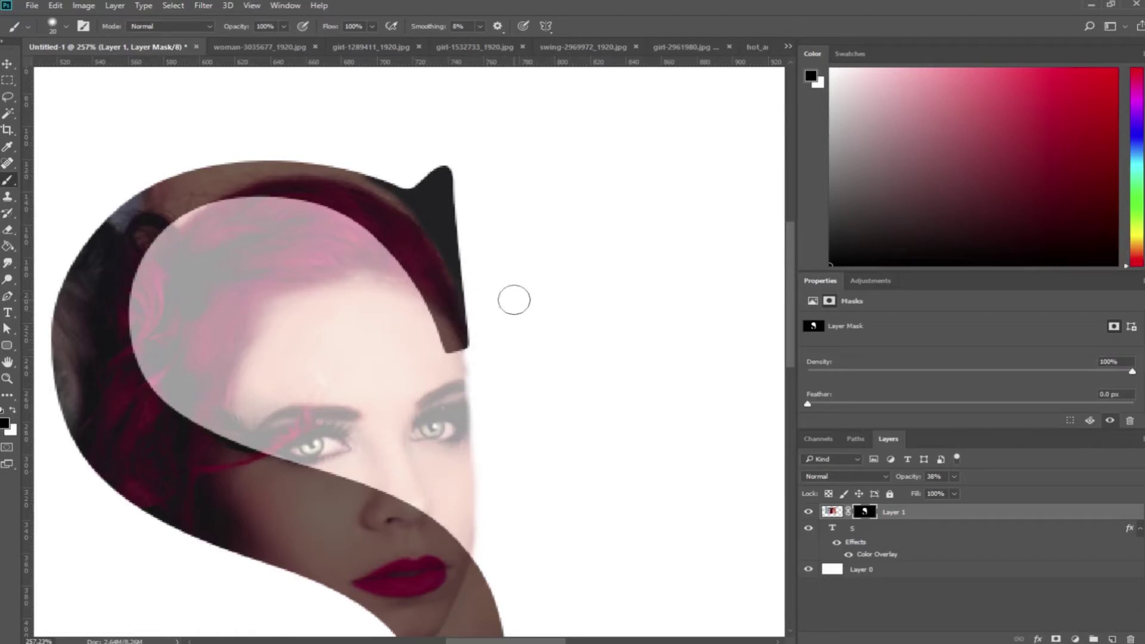
key("z")
key("ctrl+1")
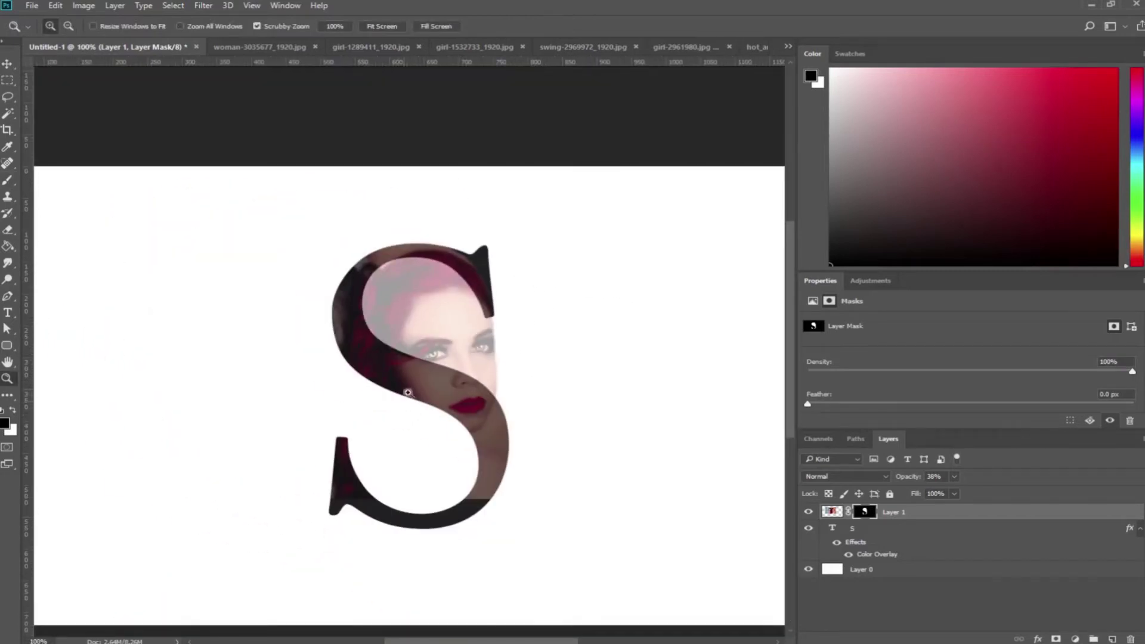
Lower brush smoothing and paint black to fade the portrait below the lips
key("b")
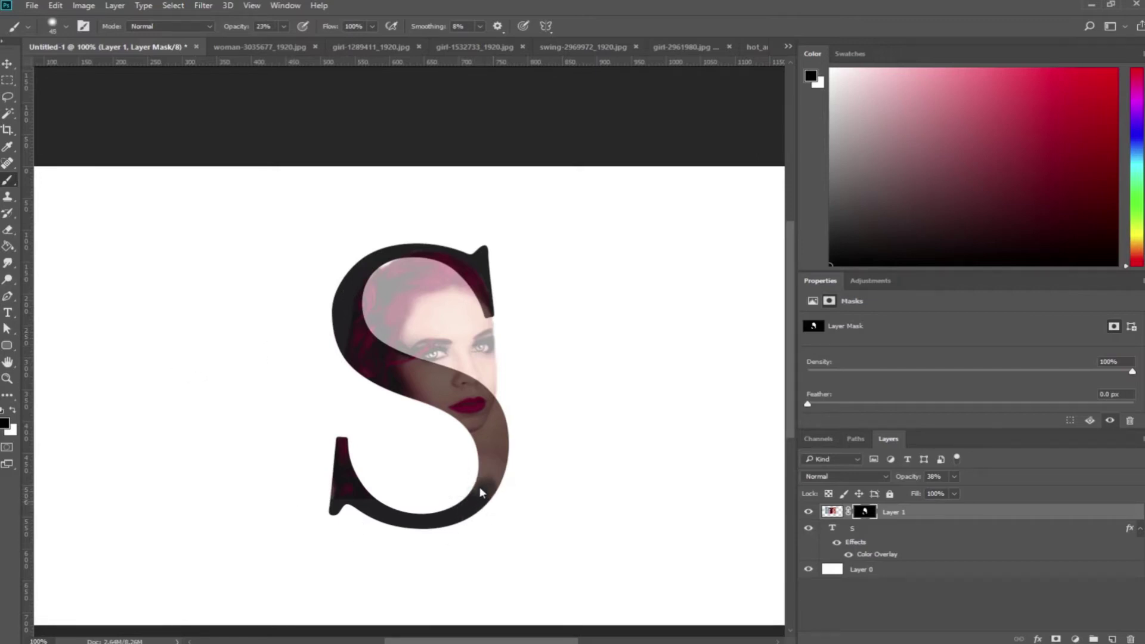
left_click_drag(478, 27, 479, 43)
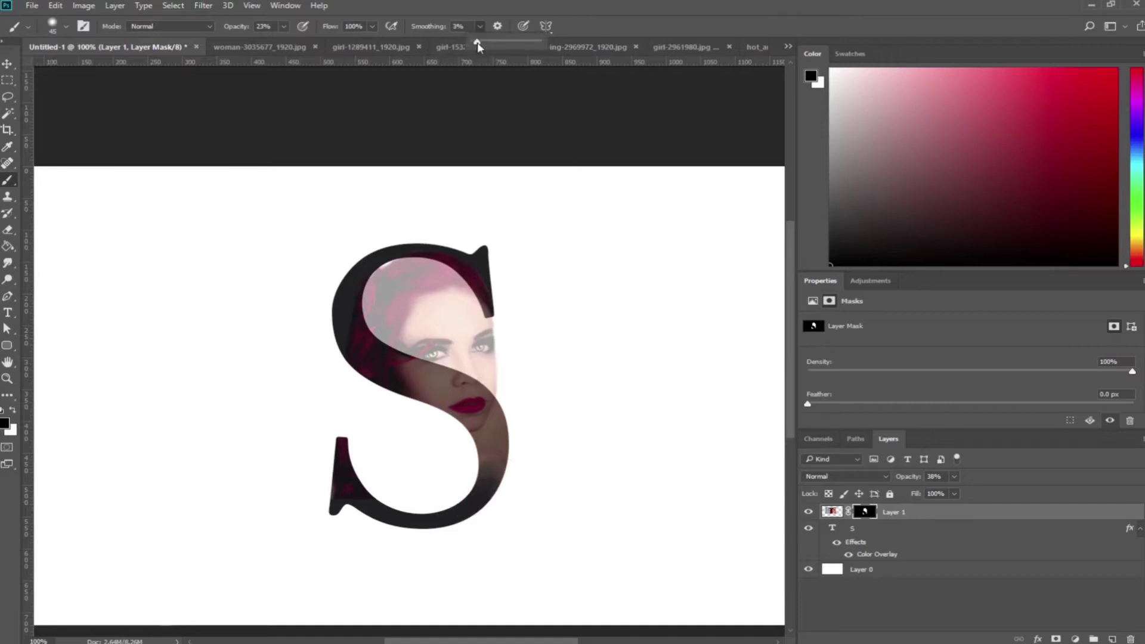
left_click_drag(510, 435, 477, 492)
left_click_drag(504, 426, 484, 475)
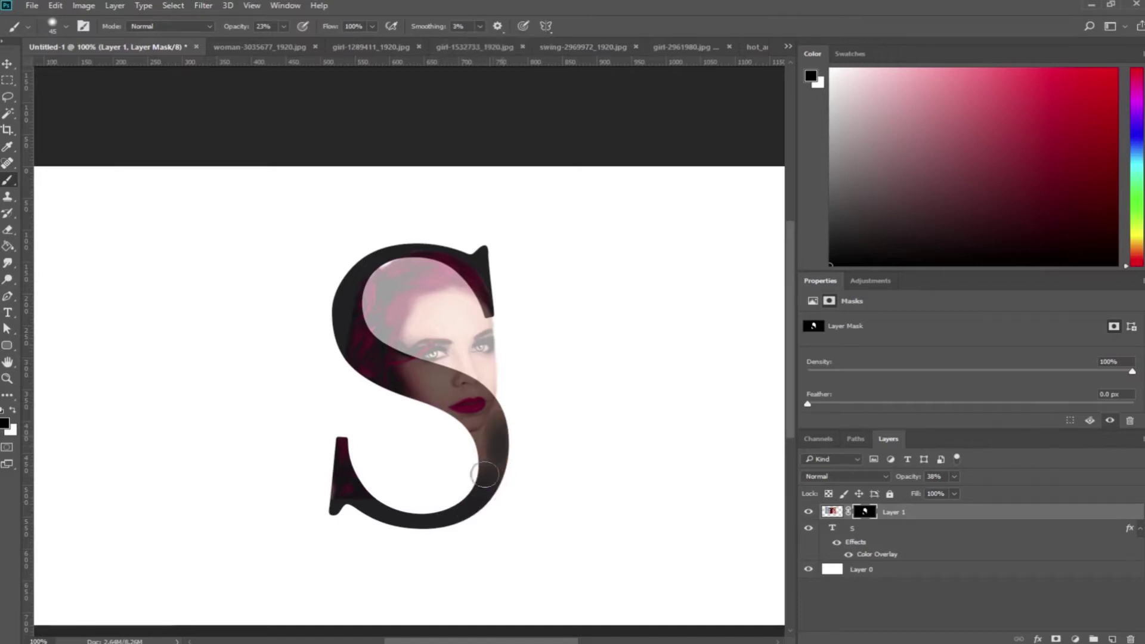
Lower brush flow to about half and toggle the S layer's visibility to check the blend
left_click(372, 26)
left_click_drag(375, 41, 340, 42)
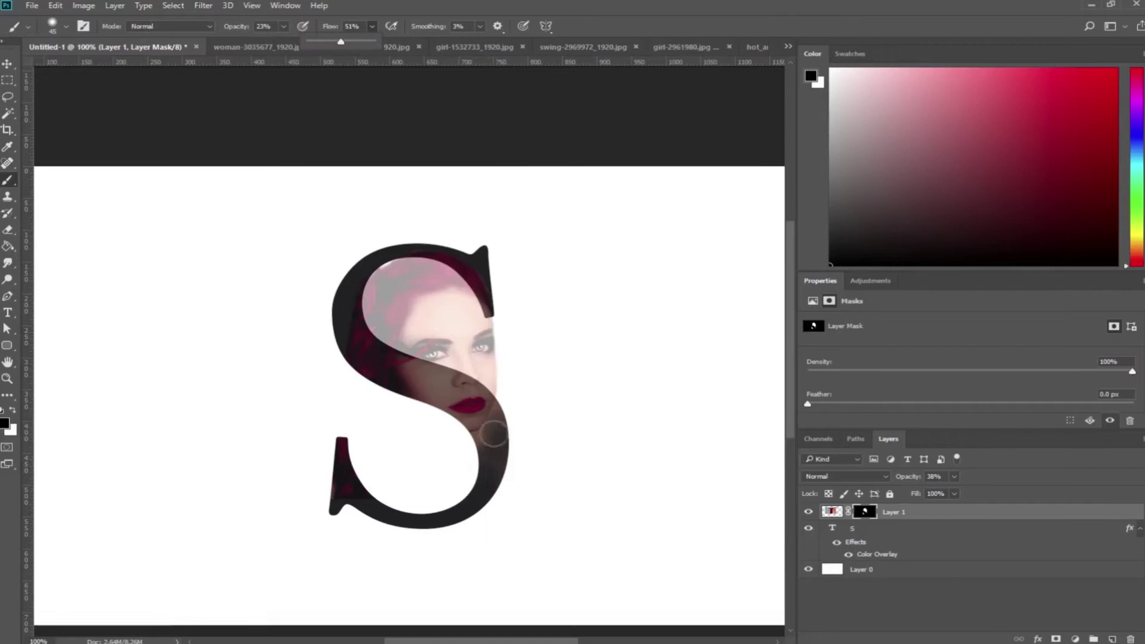
left_click(480, 26)
left_click(486, 431)
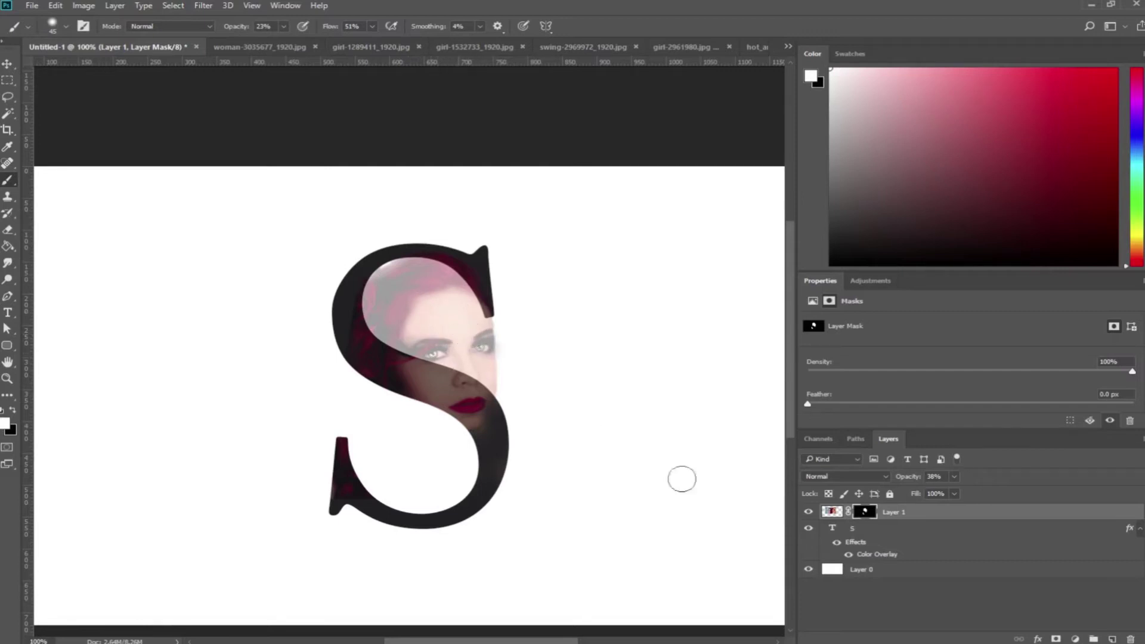
left_click(809, 528)
left_click(809, 529)
key("x")
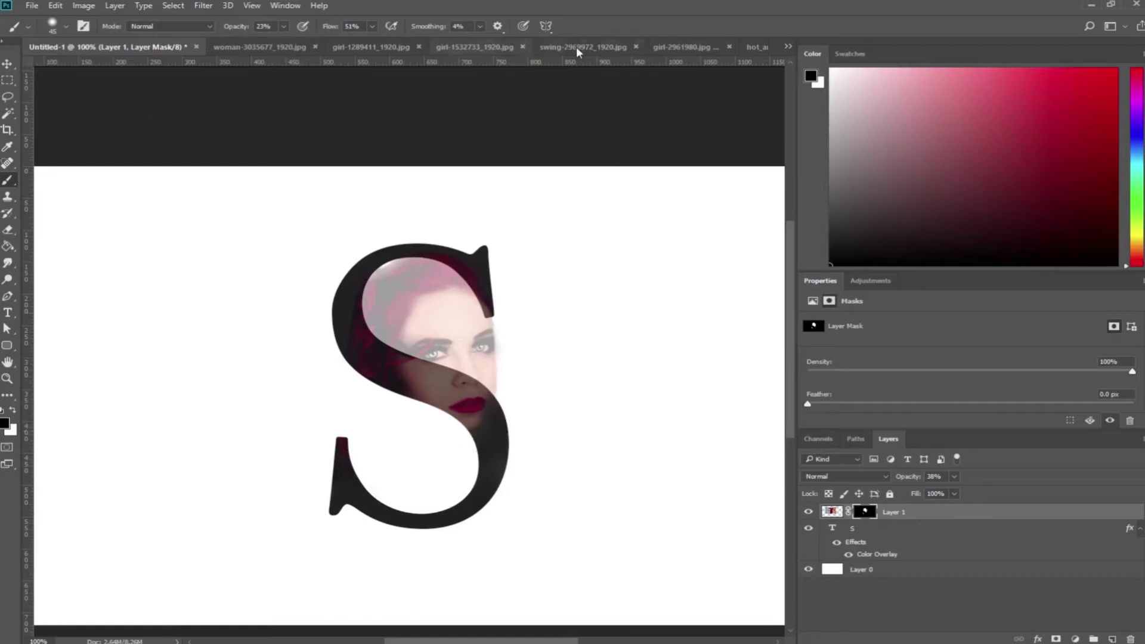
left_click(674, 48)
Bring the chin-on-hands portrait from the girl-2961980 document into the S composition
key("ctrl+Tab")
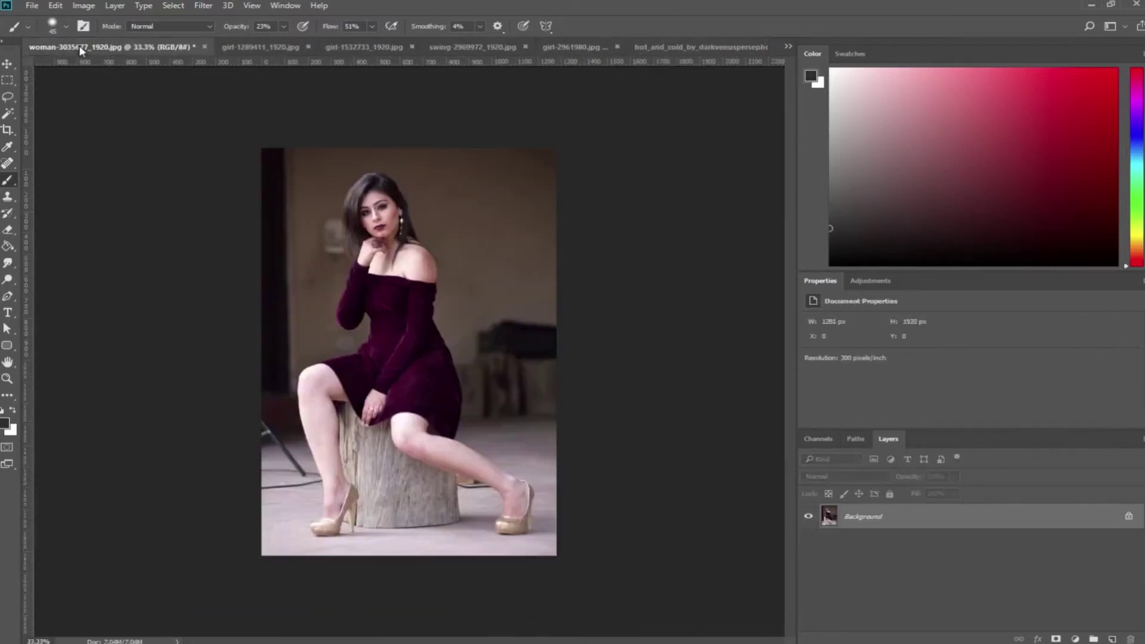
key("ctrl+Tab")
key("ctrl+Tab")
key("ctrl+Tab")
key("ctrl+Tab")
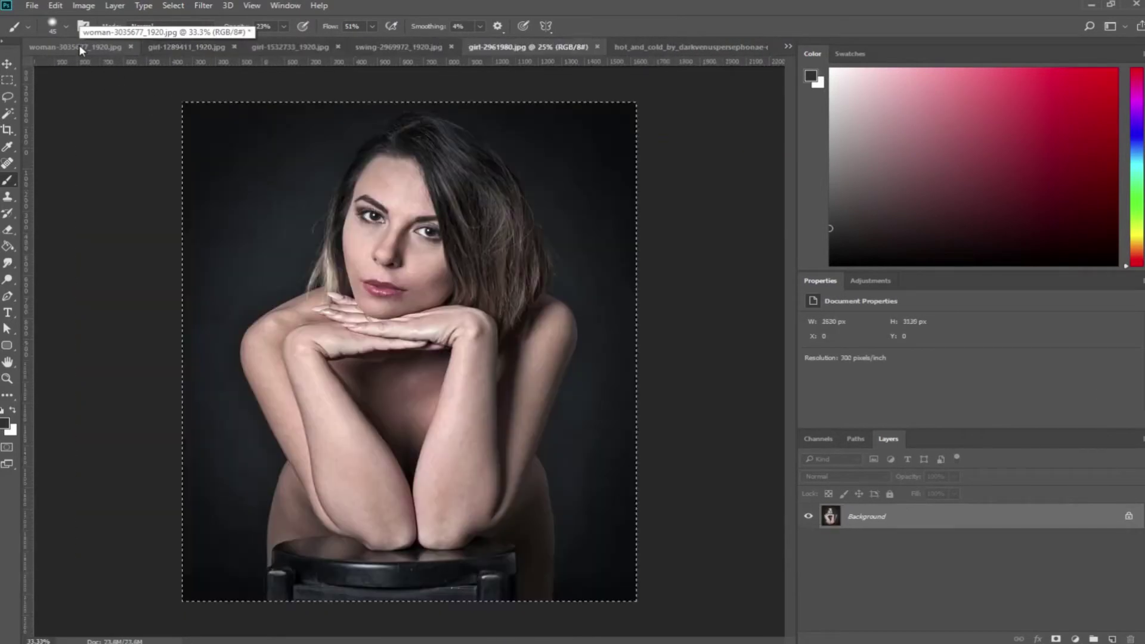
key("ctrl+Tab")
key("ctrl+Tab")
key("ctrl+Tab")
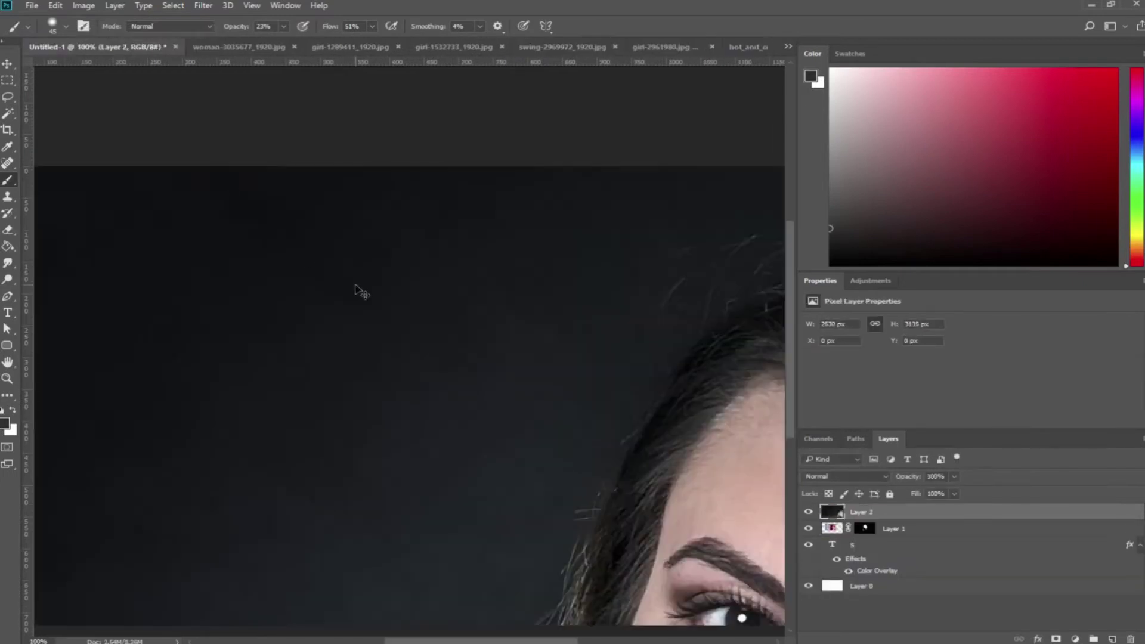
key("v")
mouse_move(268, 242)
left_mouse_down()
mouse_move(306, 235)
mouse_move(650, 477)
mouse_move(624, 534)
mouse_move(251, 208)
mouse_move(171, 184)
left_mouse_up()
Scale the portrait down and position it over the S's lower half
key("ctrl+t")
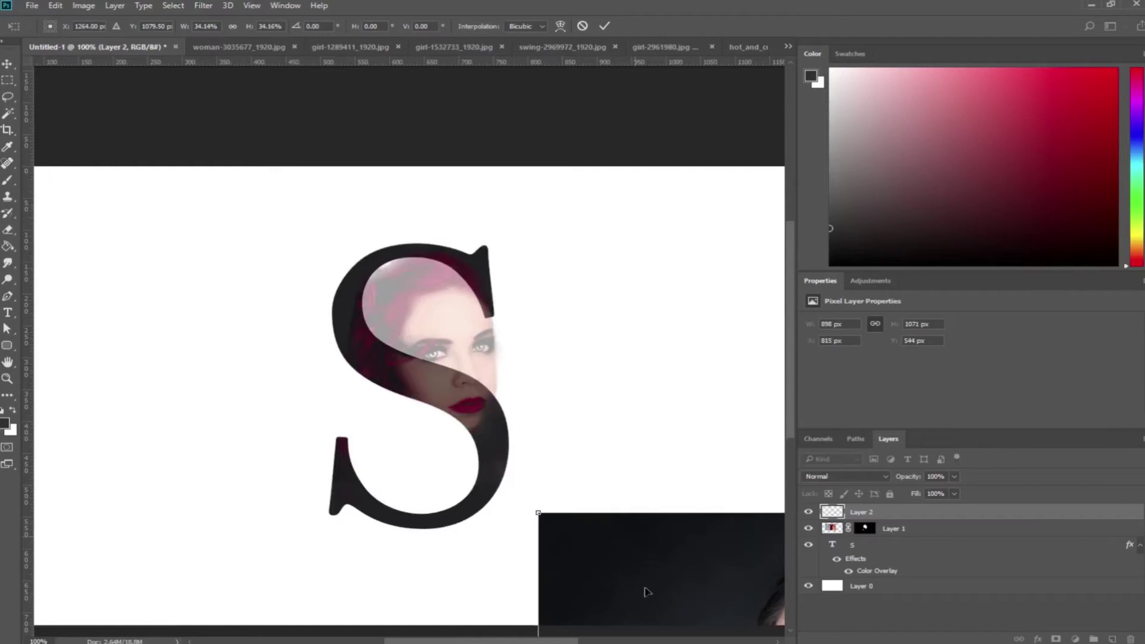
left_click_drag(338, 300, 384, 423)
mouse_move(483, 469)
left_mouse_down()
mouse_move(449, 403)
mouse_move(454, 409)
left_mouse_up()
mouse_move(501, 363)
left_mouse_down()
mouse_move(483, 383)
mouse_move(520, 394)
left_mouse_up()
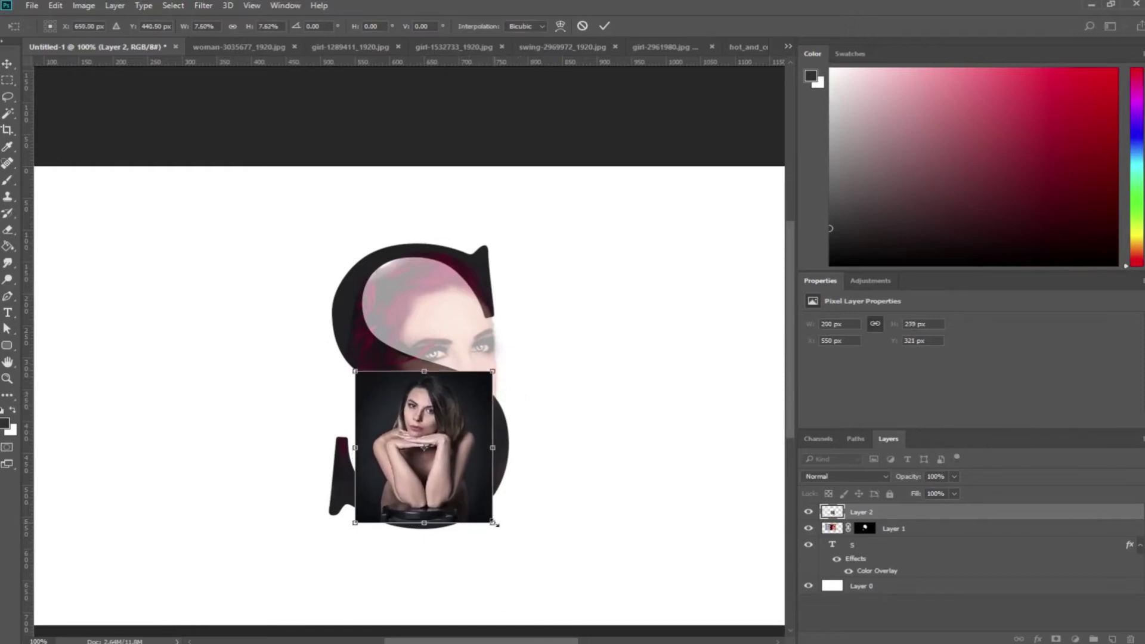
left_click_drag(493, 522, 498, 529)
key("Return")
Zoom in and mask the chin-on-hands portrait to the S outline
key("b")
key("z")
left_click(467, 479)
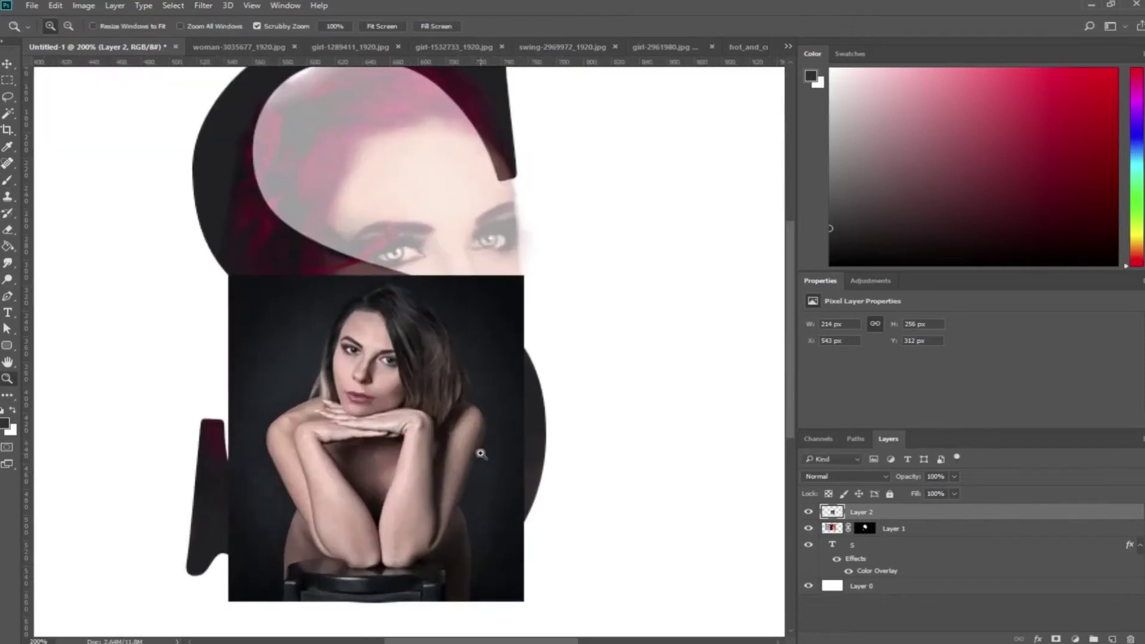
left_click(832, 545, "ctrl")
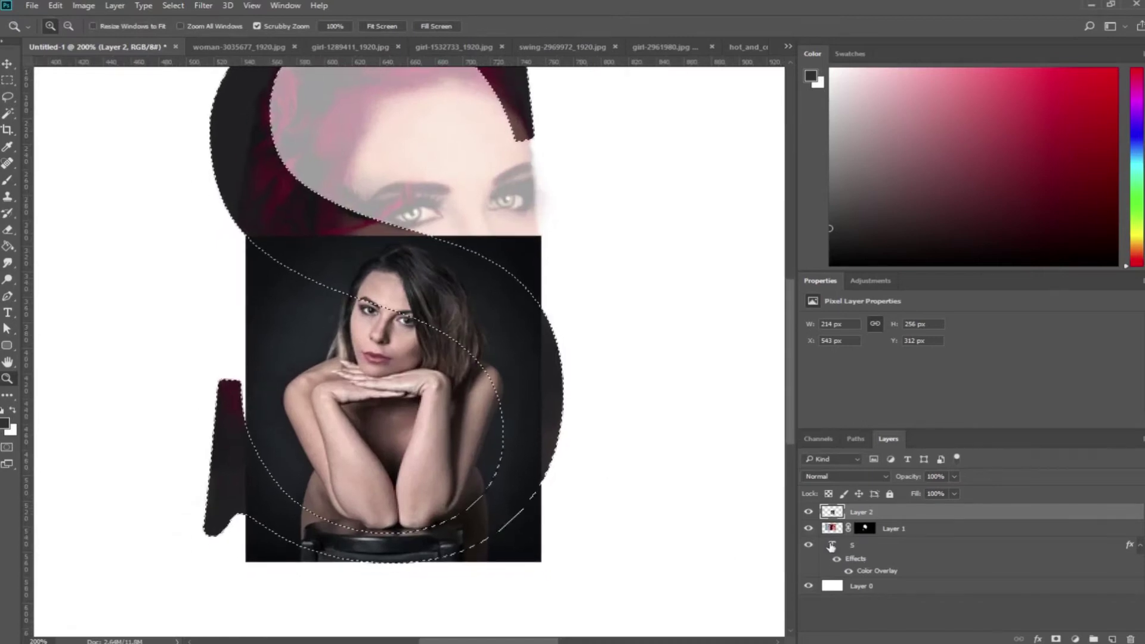
left_click(1056, 638)
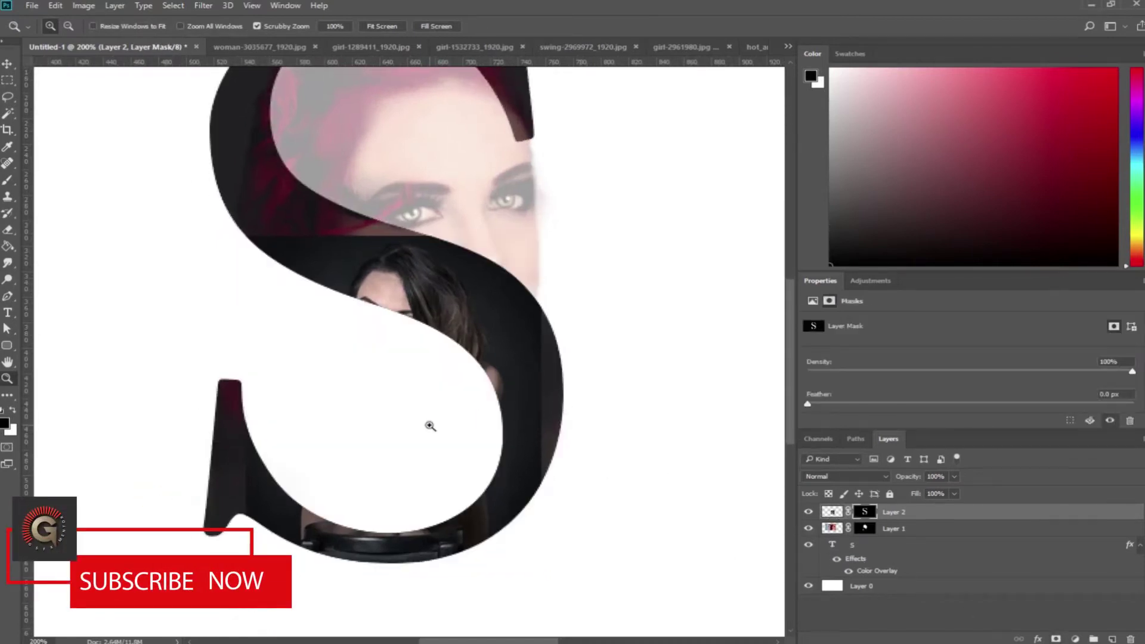
With smoothing off, paint black to soften the S's right edge and the area near the eye
key("b")
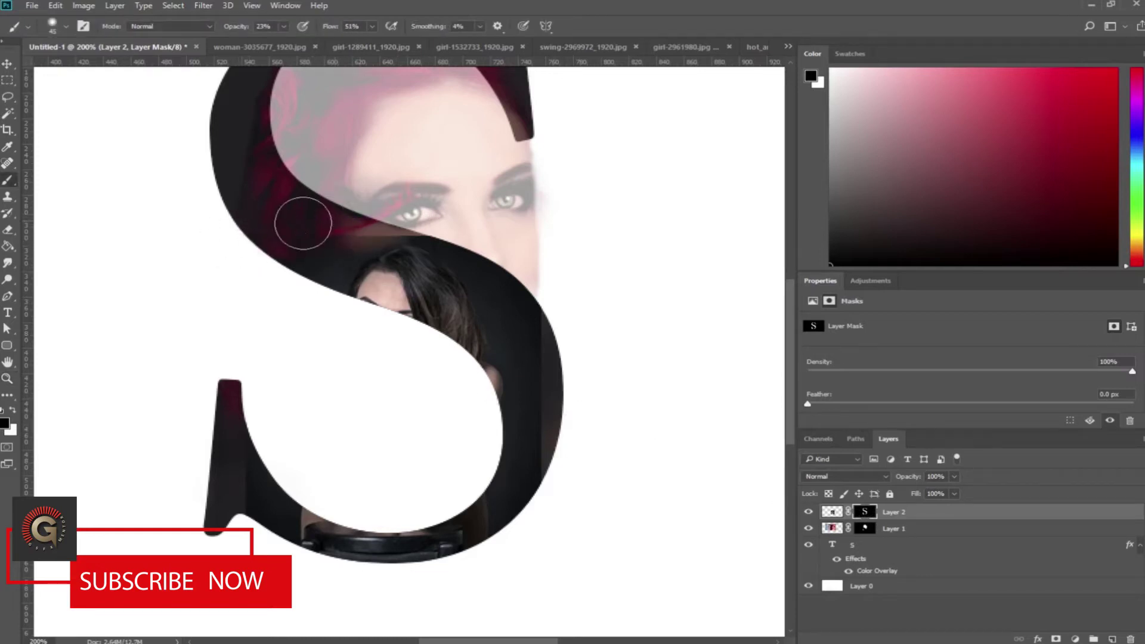
mouse_move(552, 345)
left_mouse_down()
mouse_move(549, 473)
mouse_move(567, 477)
left_mouse_up()
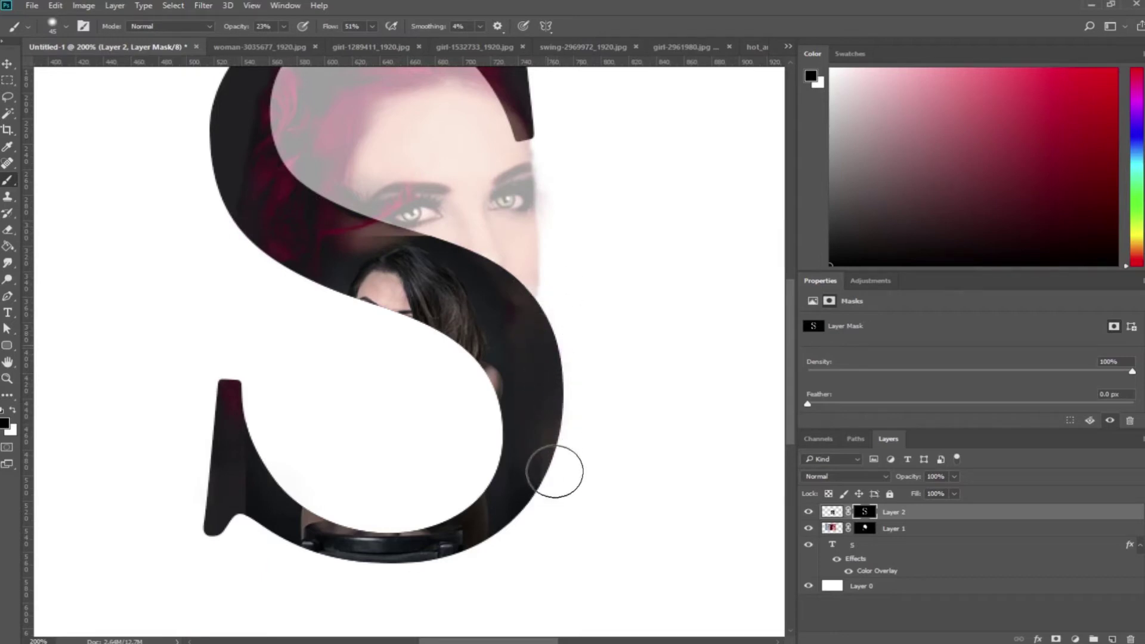
left_click_drag(480, 27, 474, 42)
left_click(520, 326)
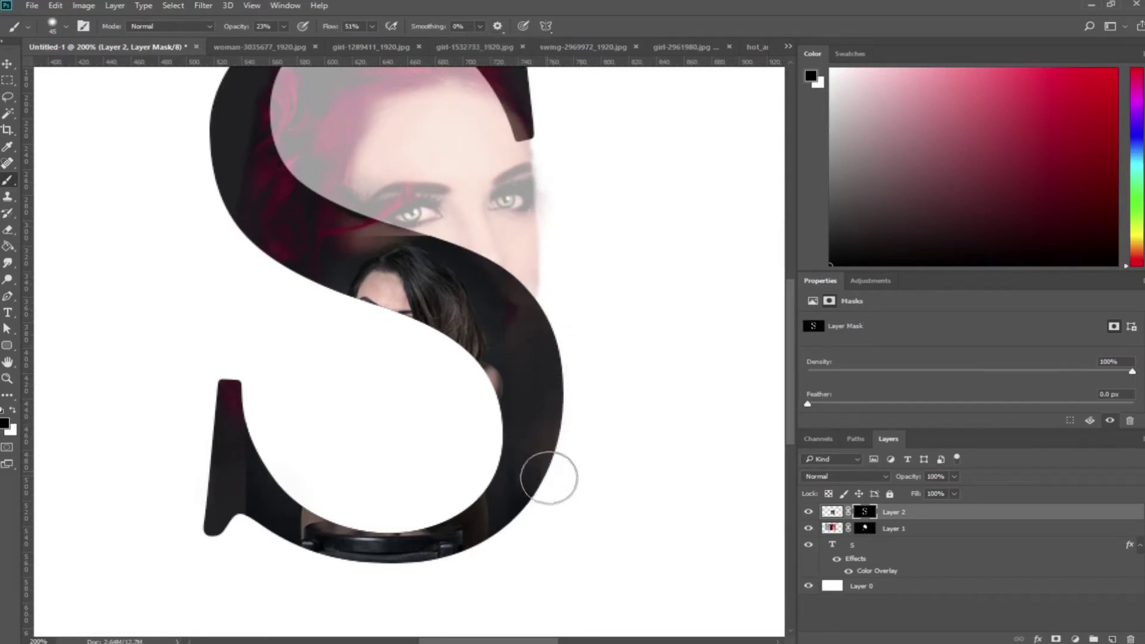
left_click(375, 213)
key("bracketleft")
key("bracketleft")
key("bracketleft")
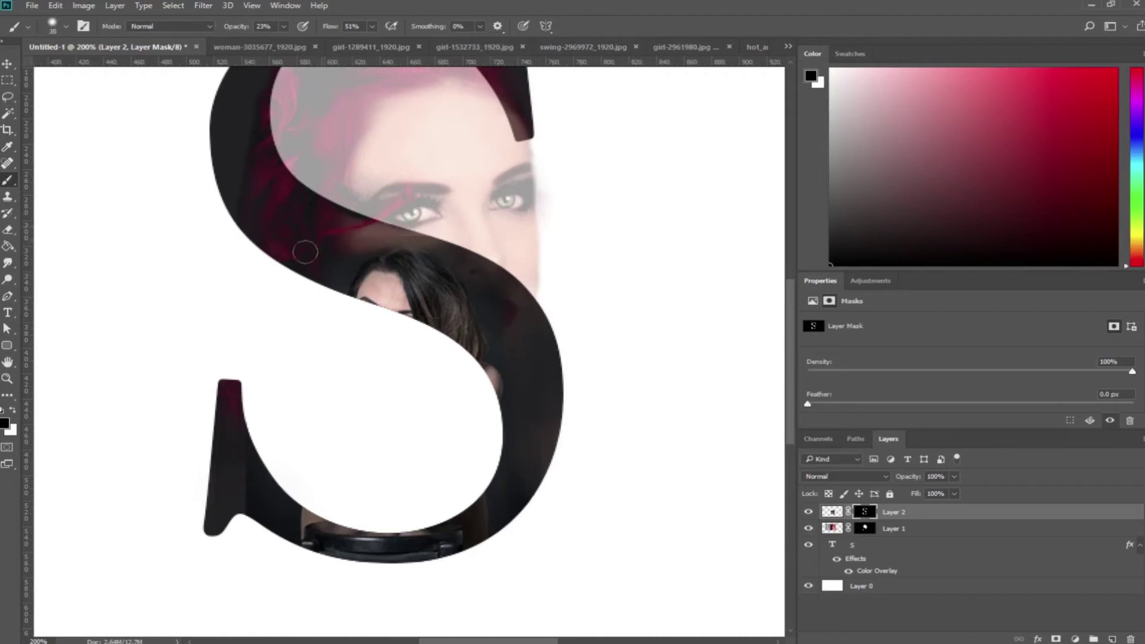
left_click_drag(329, 244, 401, 235)
Raise brush opacity and softly reveal the second woman's face and red lips
left_click(372, 26)
left_click_drag(280, 30, 307, 42)
mouse_move(420, 227)
left_mouse_down()
mouse_move(501, 308)
mouse_move(492, 247)
left_mouse_up()
left_click_drag(475, 285, 495, 341)
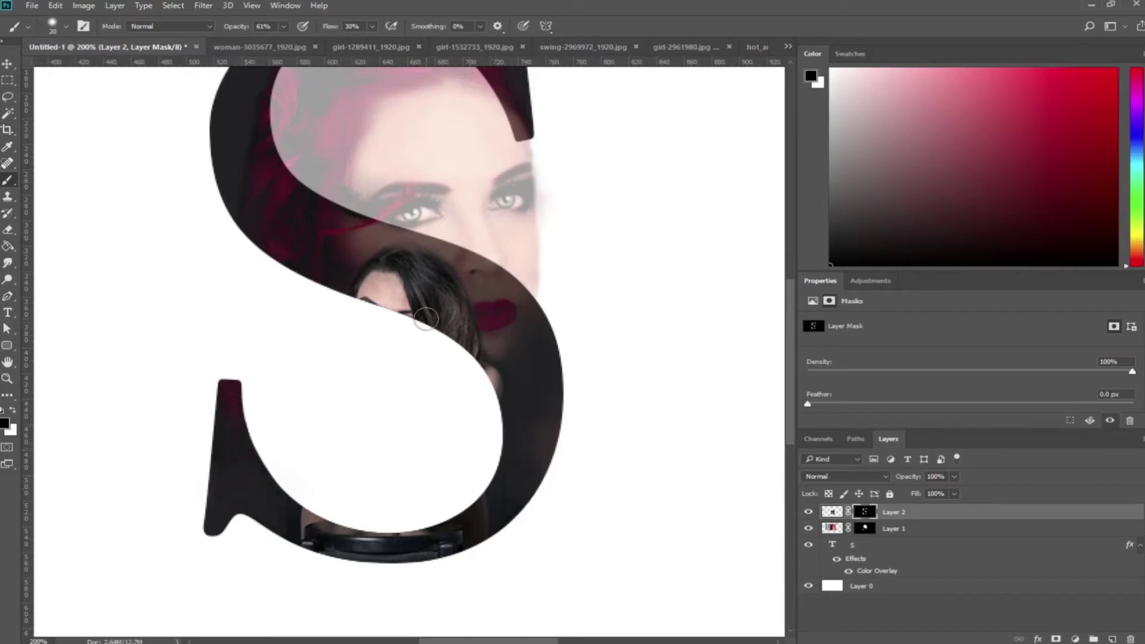
left_click_drag(425, 320, 383, 307)
key("ctrl+z")
key("x")
mouse_move(388, 439)
left_mouse_down()
mouse_move(416, 323)
mouse_move(476, 372)
mouse_move(433, 331)
mouse_move(363, 295)
mouse_move(367, 412)
mouse_move(463, 453)
mouse_move(486, 412)
mouse_move(474, 358)
mouse_move(358, 305)
mouse_move(389, 319)
mouse_move(417, 370)
mouse_move(476, 359)
mouse_move(486, 424)
mouse_move(498, 418)
mouse_move(480, 454)
mouse_move(497, 437)
mouse_move(471, 447)
mouse_move(409, 440)
mouse_move(373, 381)
mouse_move(357, 397)
mouse_move(370, 352)
left_mouse_up()
Reveal more of her hand and arm, then pan to the letter's left side
mouse_move(441, 459)
left_mouse_down()
mouse_move(450, 436)
mouse_move(488, 460)
mouse_move(424, 525)
mouse_move(481, 481)
left_mouse_up()
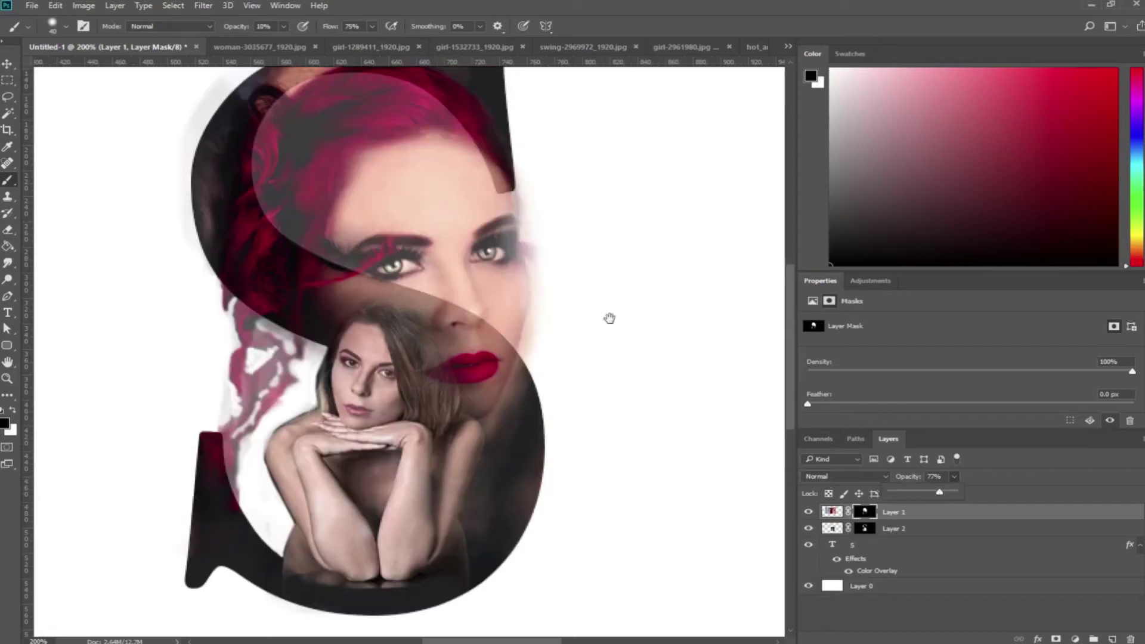
left_click_drag(609, 318, 579, 338)
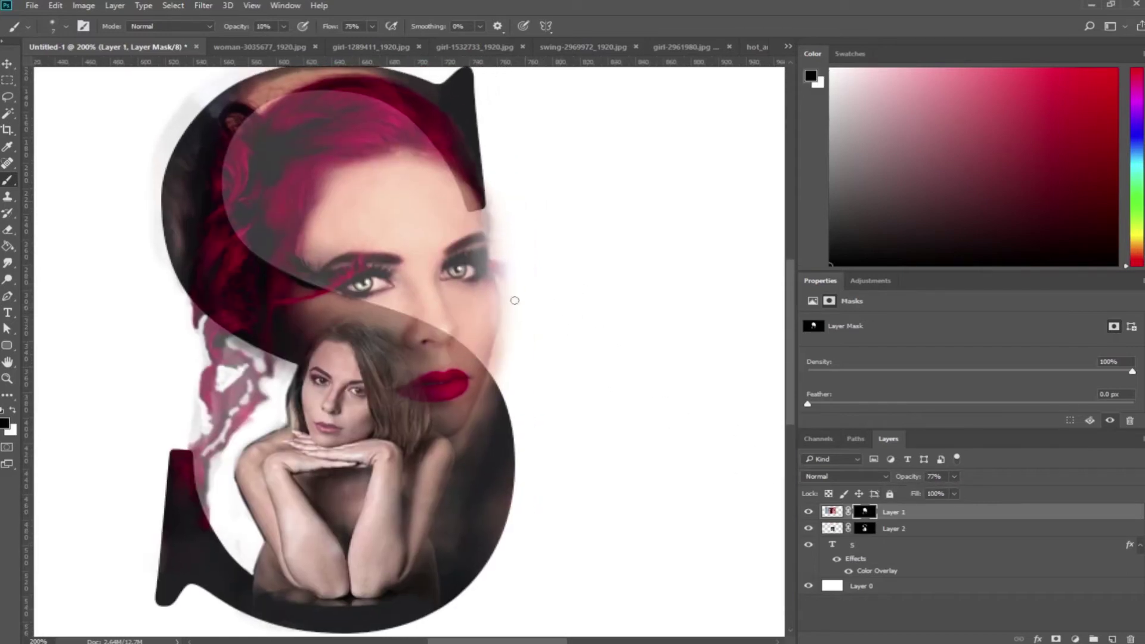
key("x")
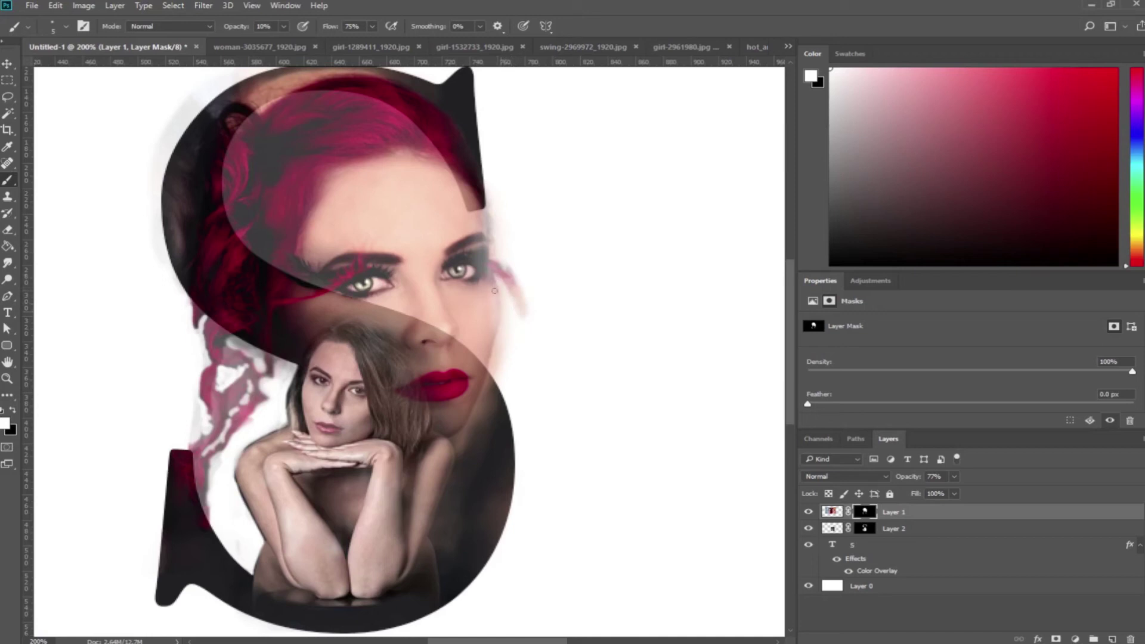
key("x")
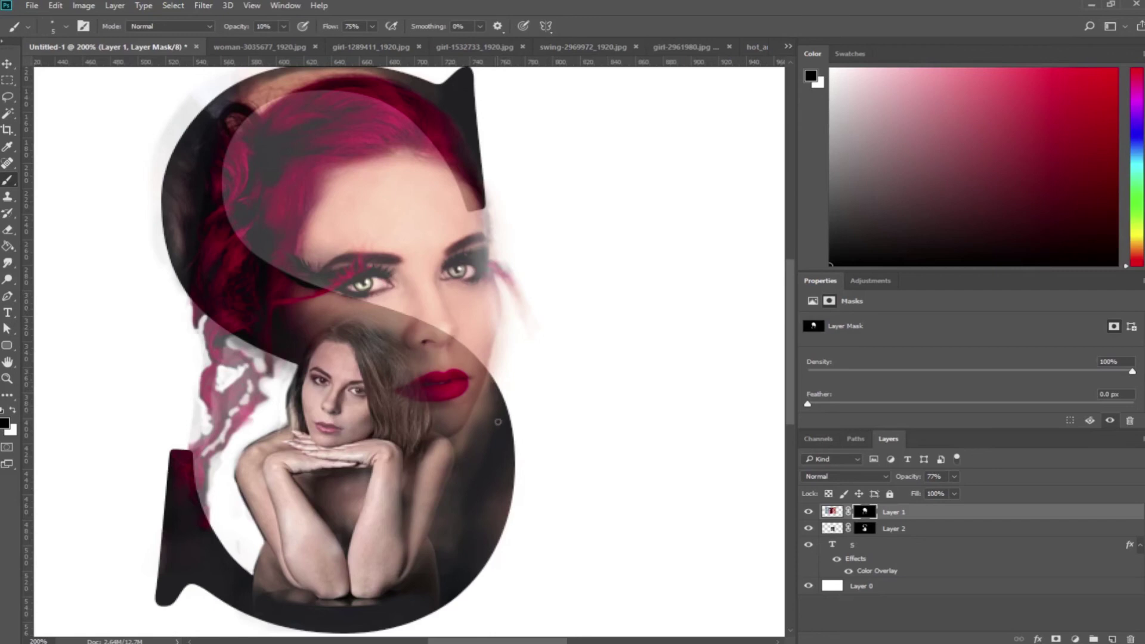
Zoom to 100% and paint the top portrait's mask to blend the S's lower-left stem
key("z")
right_click(517, 369)
left_click(545, 377)
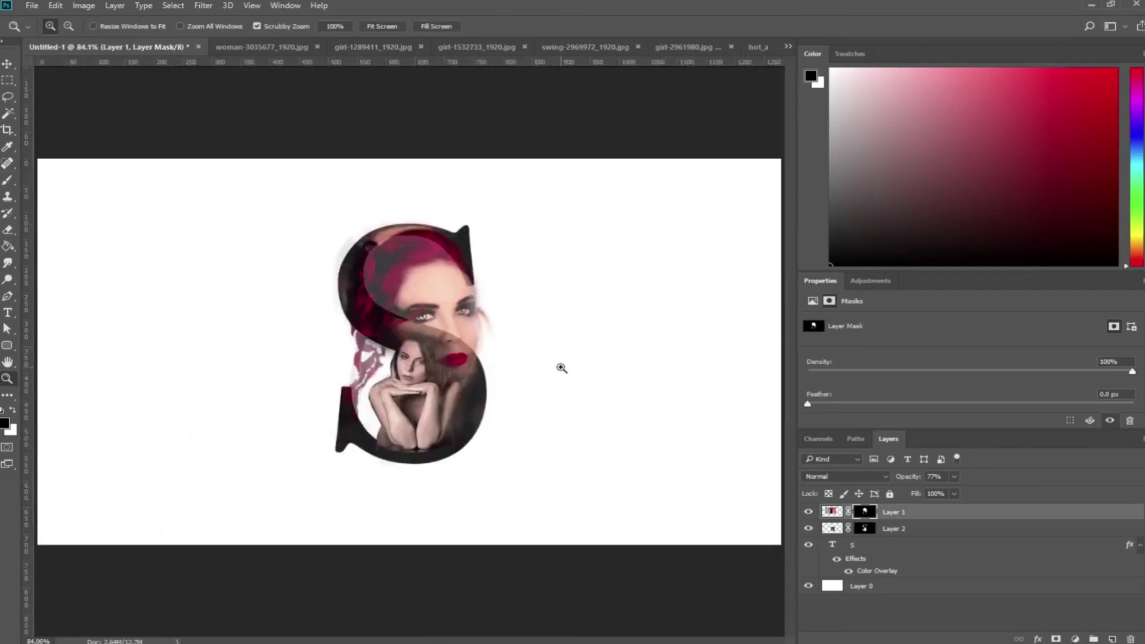
left_click(442, 372)
key("b")
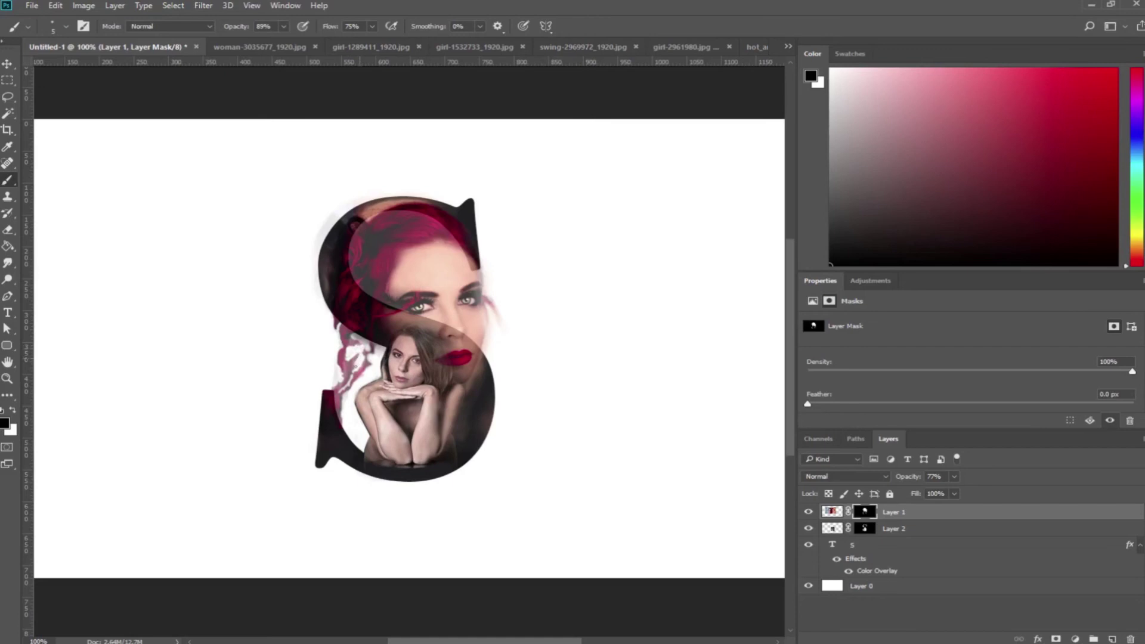
key("x")
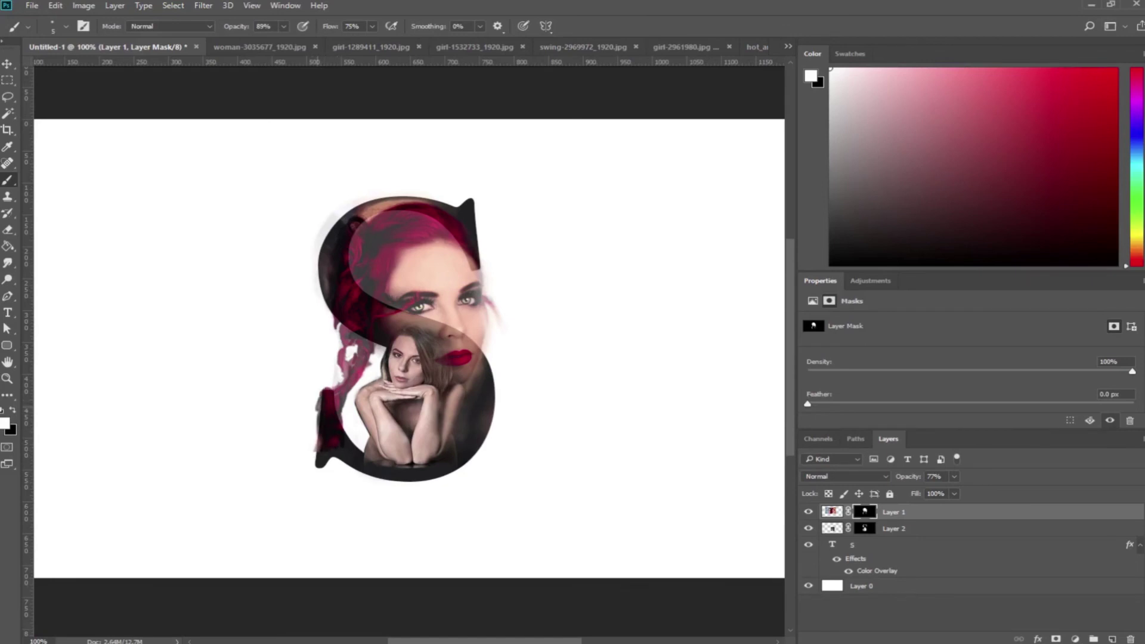
left_click_drag(346, 410, 341, 428)
key("x")
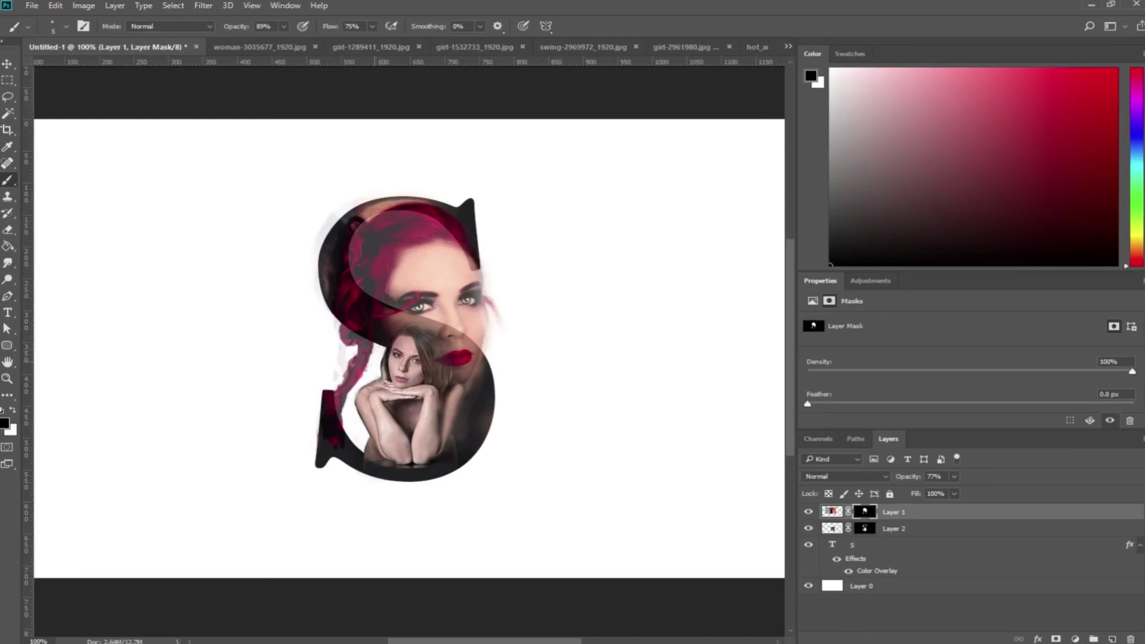
Move the S layer to the top, add a mask, and set brush opacity 31%, flow 24%
left_click_drag(871, 549, 835, 512)
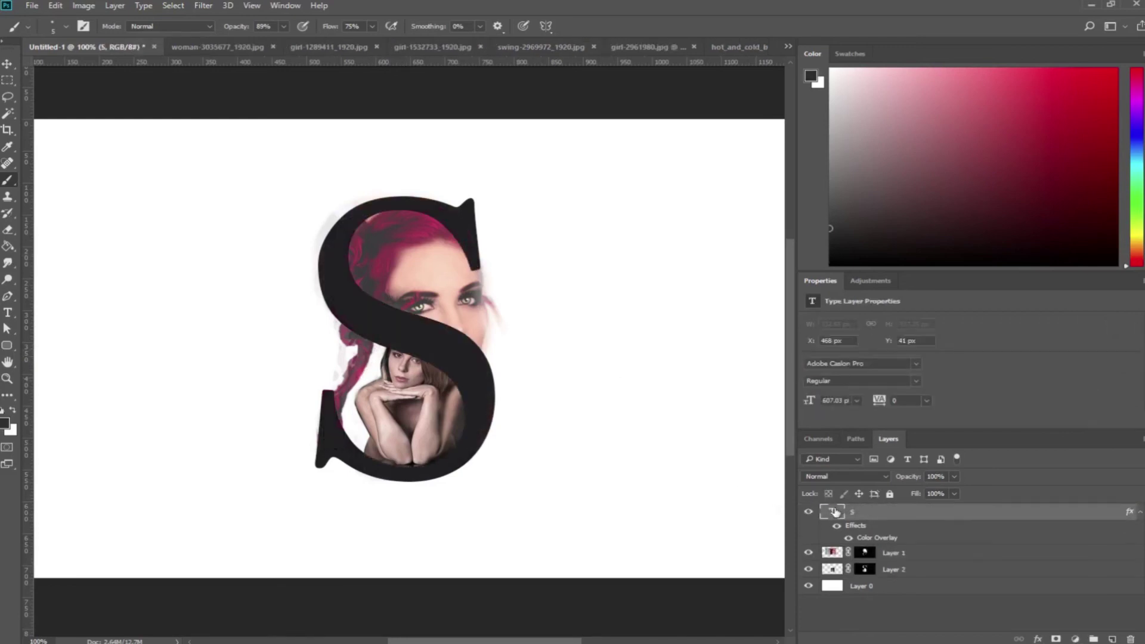
left_click(1056, 640)
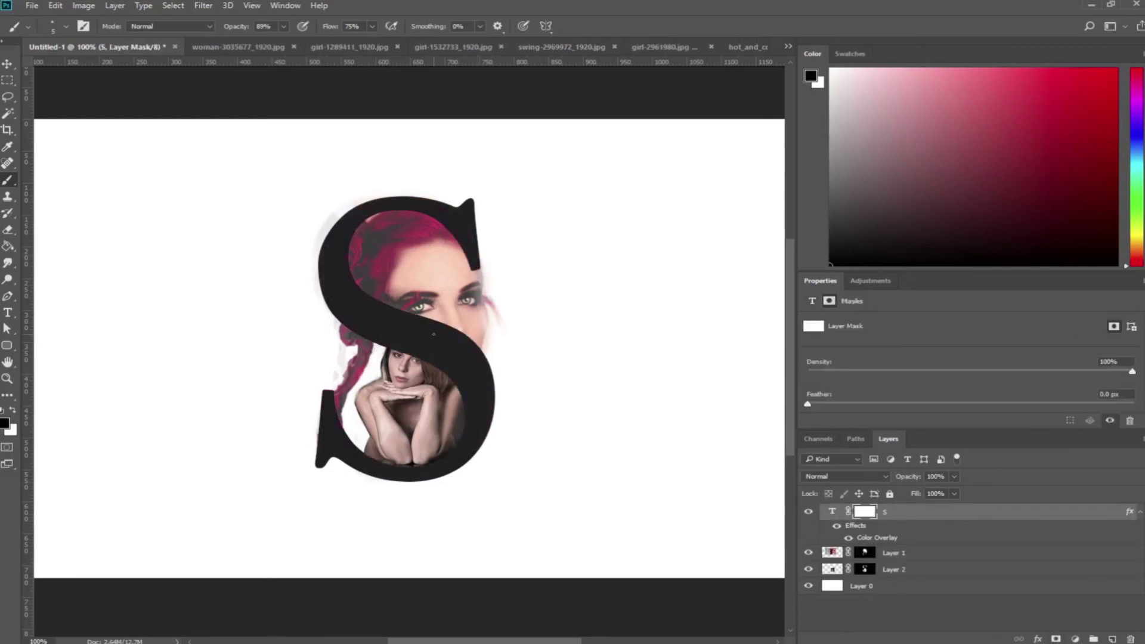
key("bracketright")
key("bracketright")
key("bracketright")
left_click(283, 27)
left_click_drag(287, 42, 255, 43)
left_click(371, 27)
left_click_drag(374, 42, 340, 42)
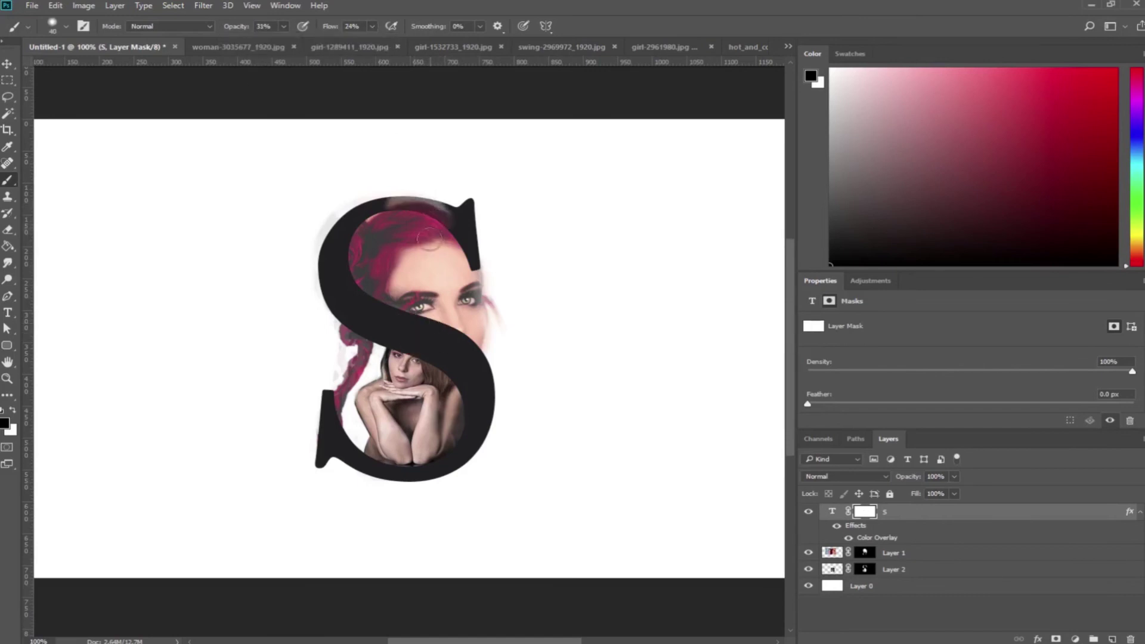
Test a stroke on the S mask, then lower brush opacity to 16% and flow to 13%
mouse_move(458, 228)
left_mouse_down()
mouse_move(413, 219)
mouse_move(462, 256)
left_mouse_up()
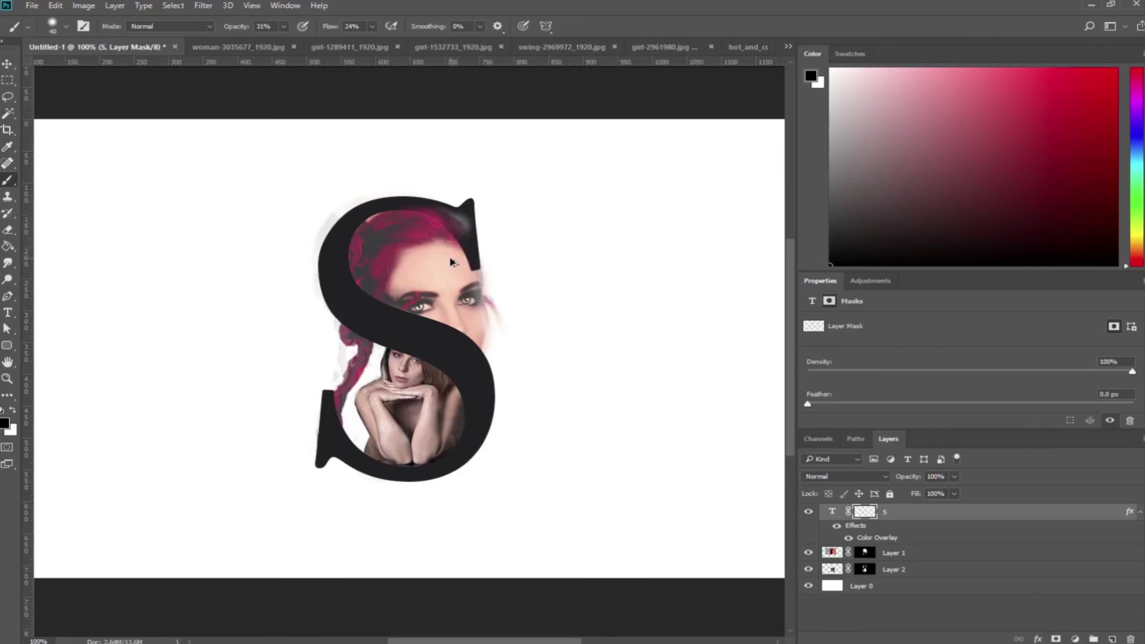
key("ctrl+alt+z")
key("ctrl+alt+z")
key("ctrl+alt+z")
key("ctrl+alt+z")
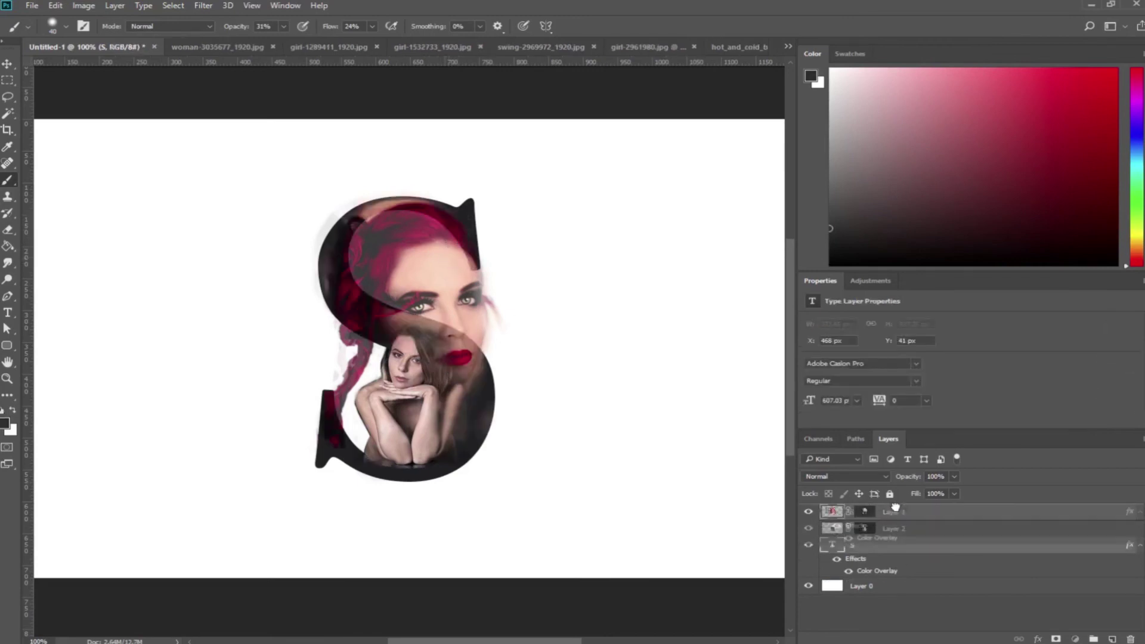
key("ctrl+shift+z")
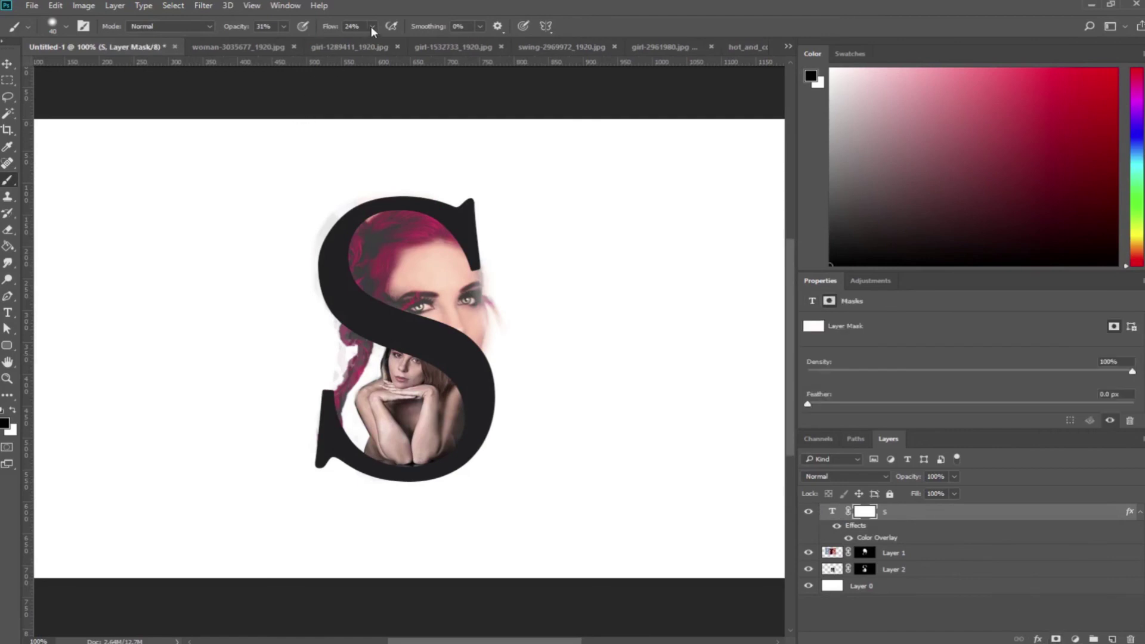
left_click_drag(372, 27, 353, 41)
left_click_drag(284, 26, 273, 42)
left_click(480, 255)
Paint the S mask at 10% opacity to reveal red and pink hair and lighten its bottom
mouse_move(442, 229)
left_mouse_down()
mouse_move(460, 262)
mouse_move(406, 218)
mouse_move(370, 227)
mouse_move(352, 254)
mouse_move(379, 301)
mouse_move(453, 326)
mouse_move(394, 337)
mouse_move(462, 358)
mouse_move(477, 417)
mouse_move(423, 471)
left_mouse_up()
key("1")
left_click_drag(374, 220, 418, 210)
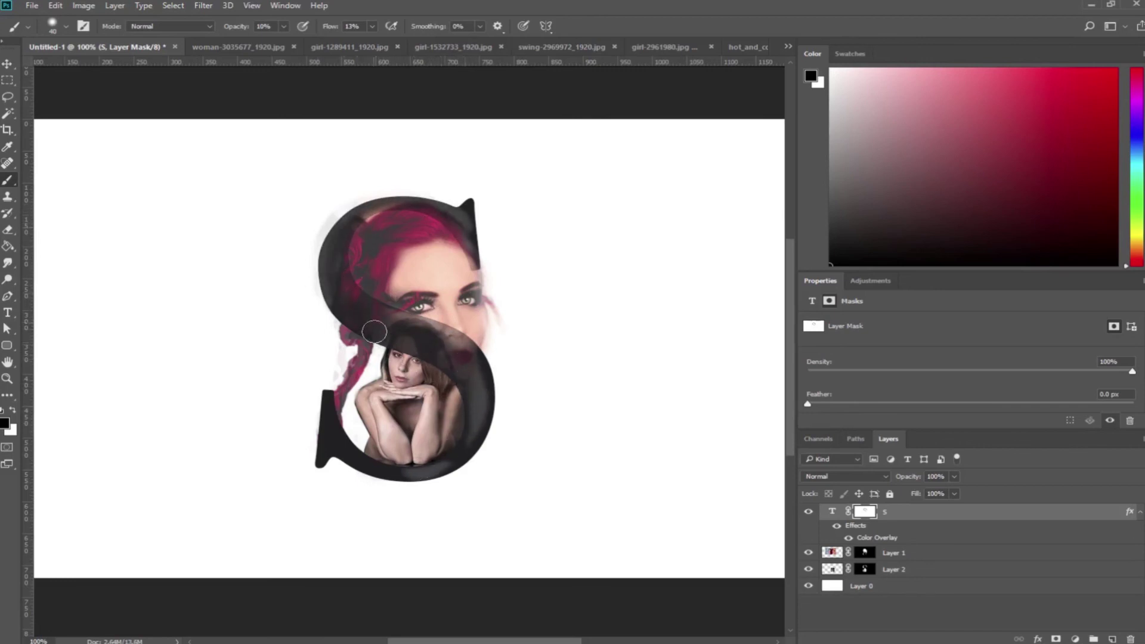
left_click_drag(392, 451, 447, 473)
Set the S layer to Soft Light, drop its mask, place it beneath both portraits, and add a new mask
left_click(854, 471)
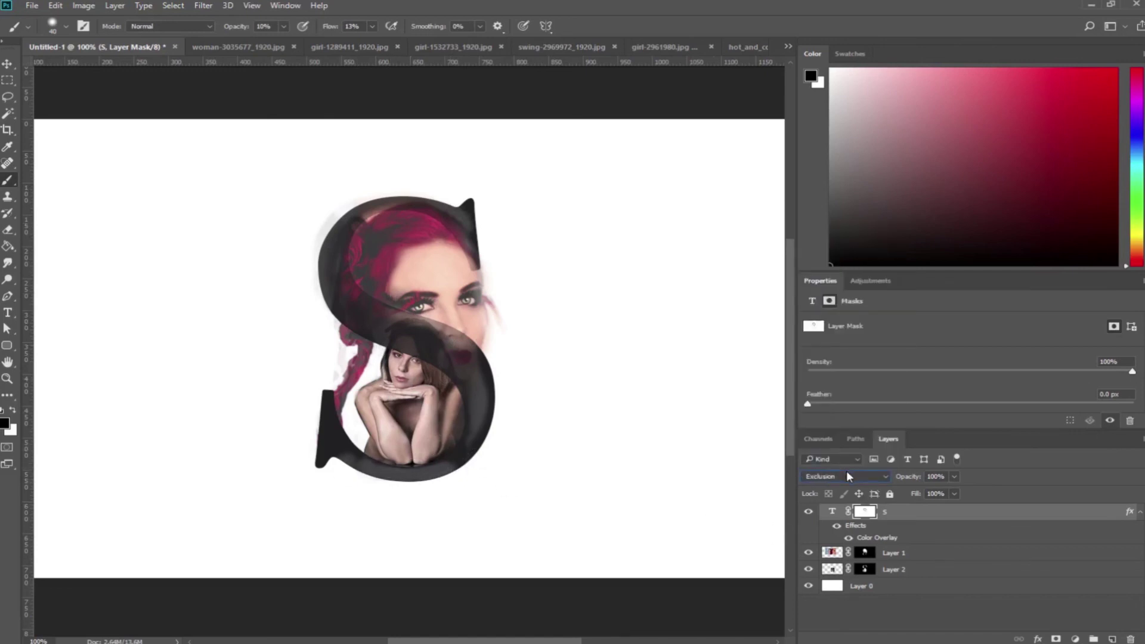
left_click_drag(847, 511, 1131, 638)
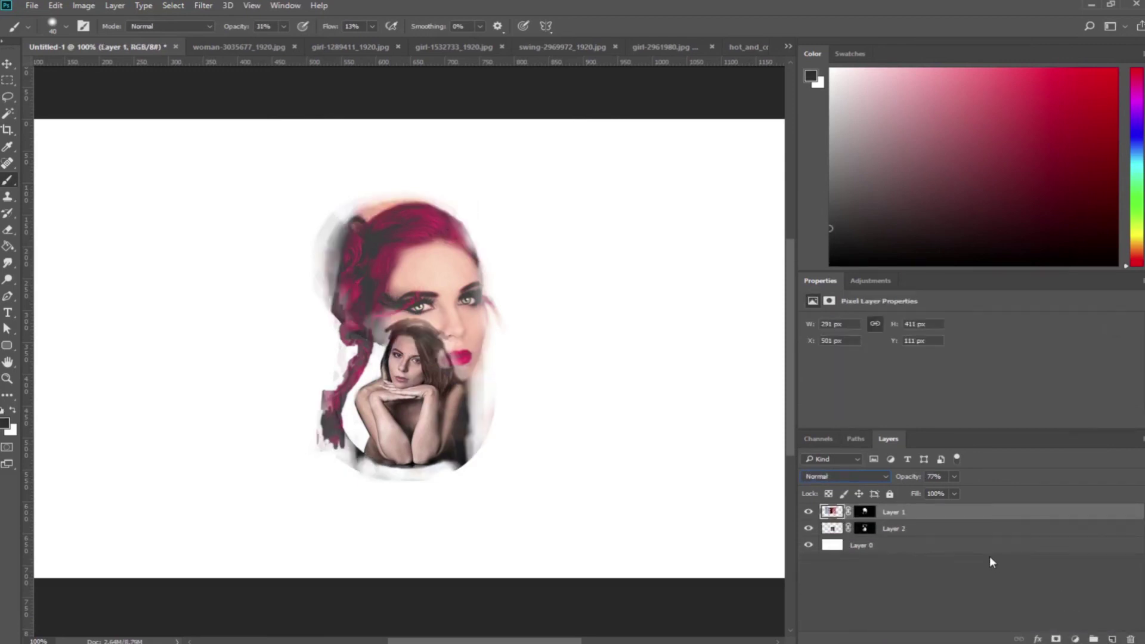
key("ctrl+z")
key("Down")
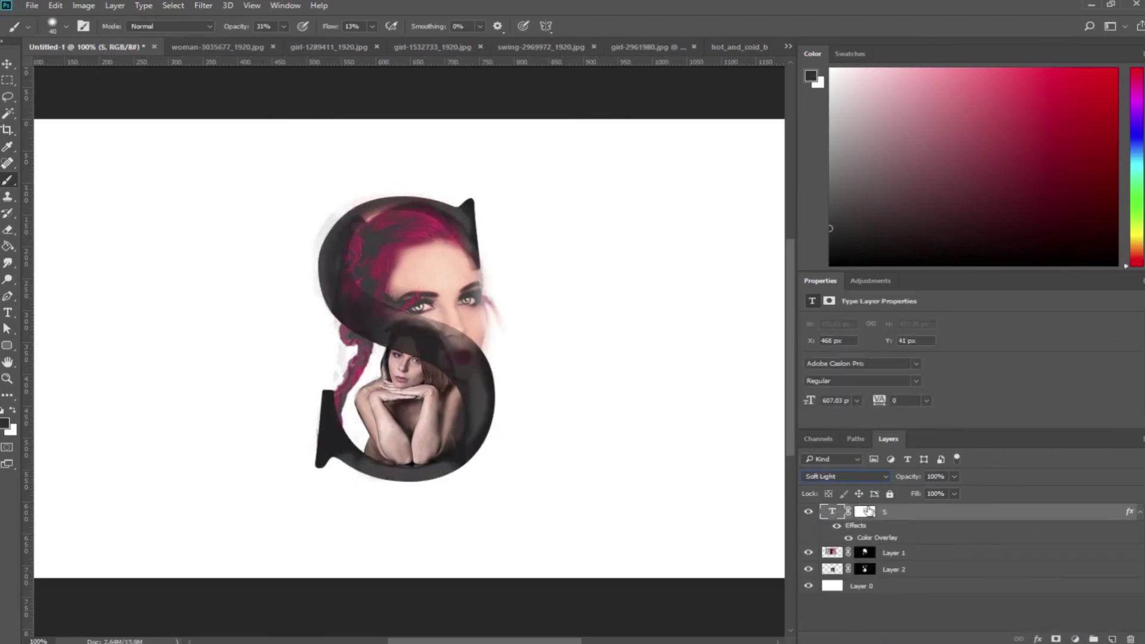
left_click_drag(865, 511, 1130, 638)
key("Return")
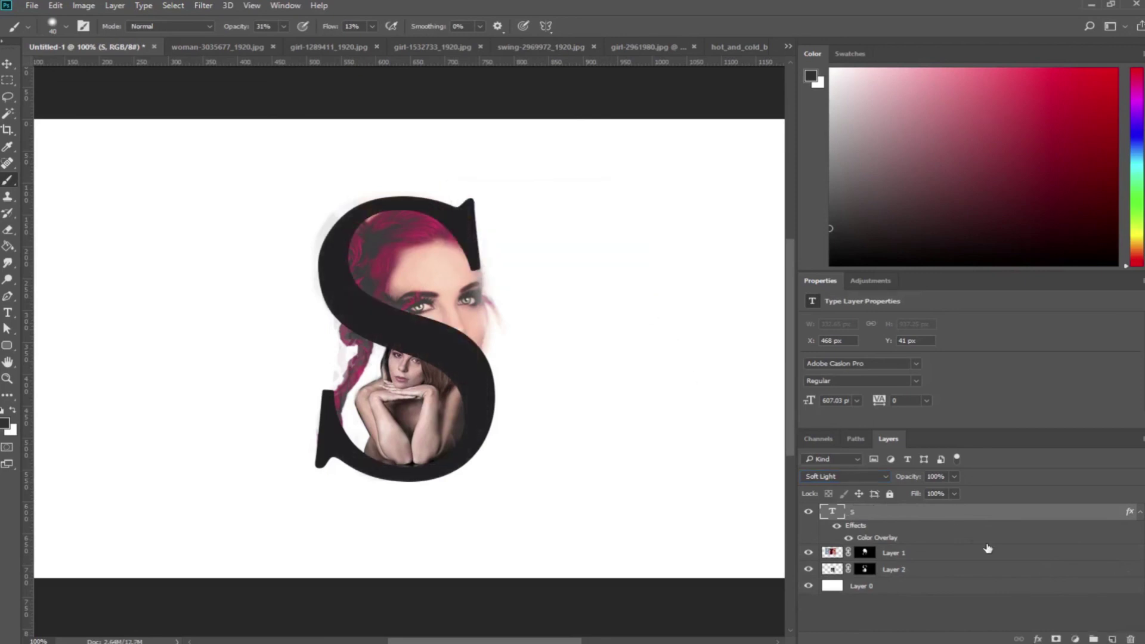
mouse_move(952, 477)
left_mouse_down()
mouse_move(913, 492)
mouse_move(960, 490)
left_mouse_up()
left_click_drag(865, 511, 929, 572)
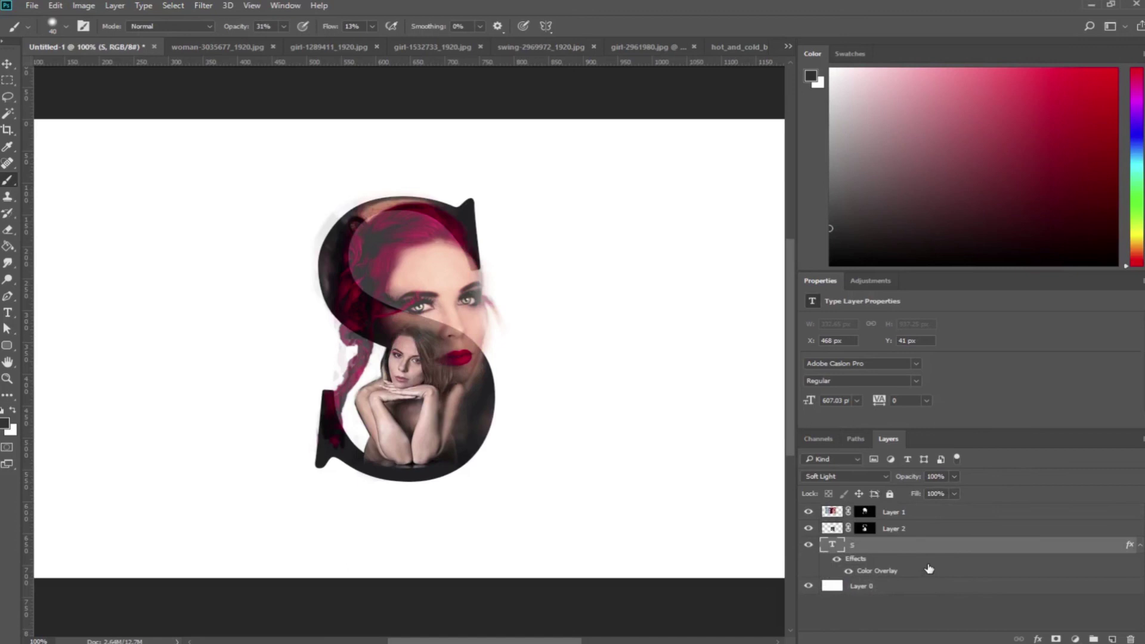
left_click(1055, 638)
Paint the S mask to reveal the red hair across the top and the face near the eye and nose
left_click_drag(355, 280, 369, 228)
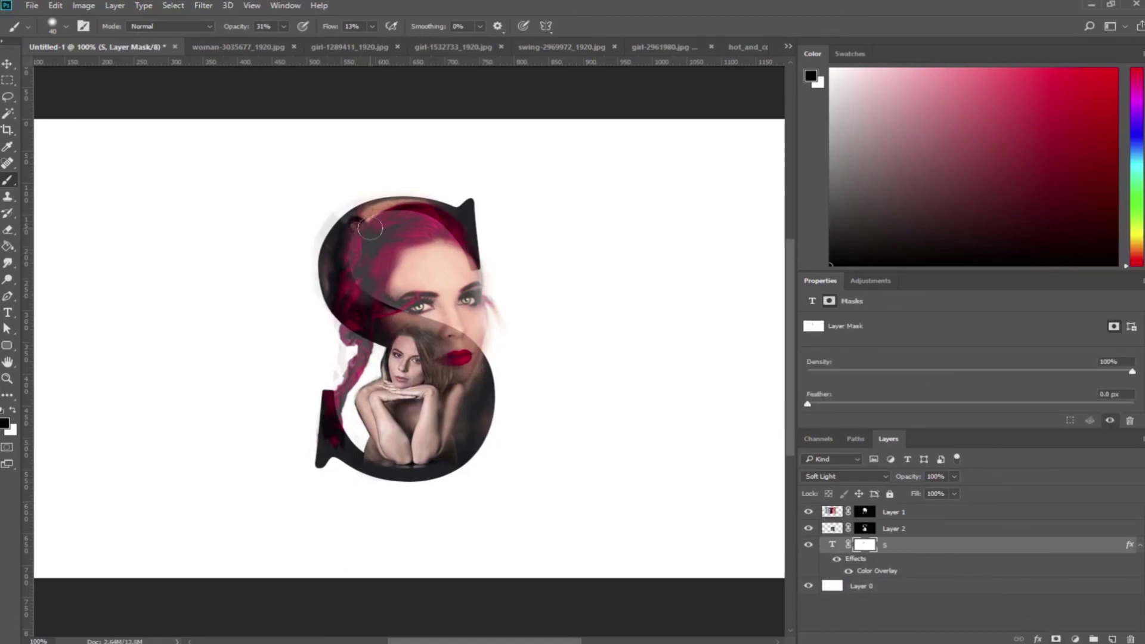
key("x")
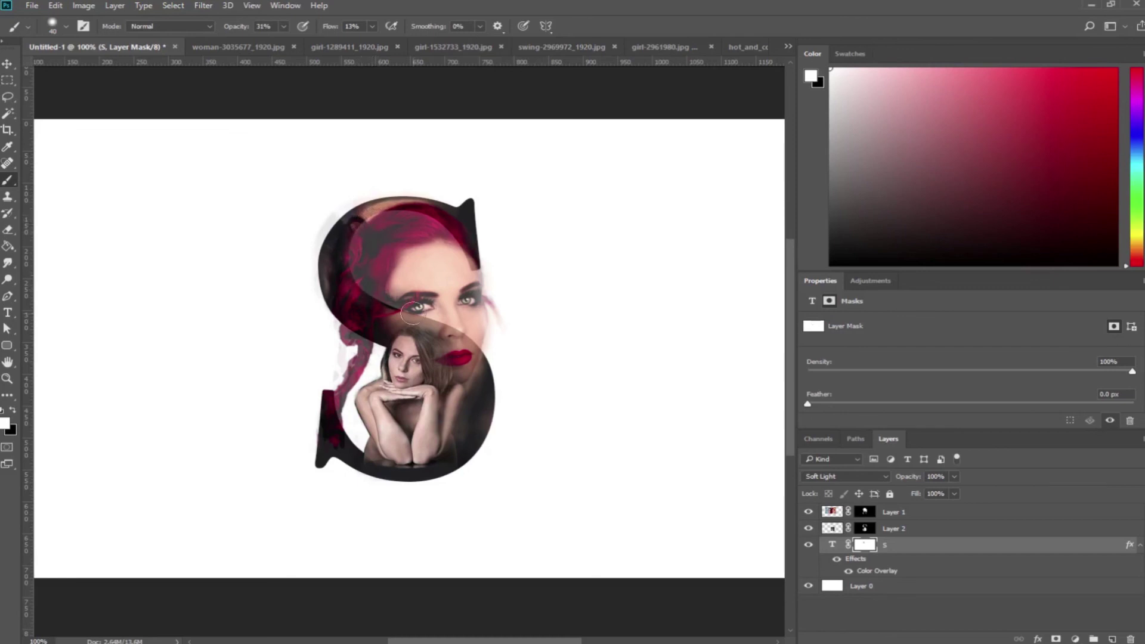
key("x")
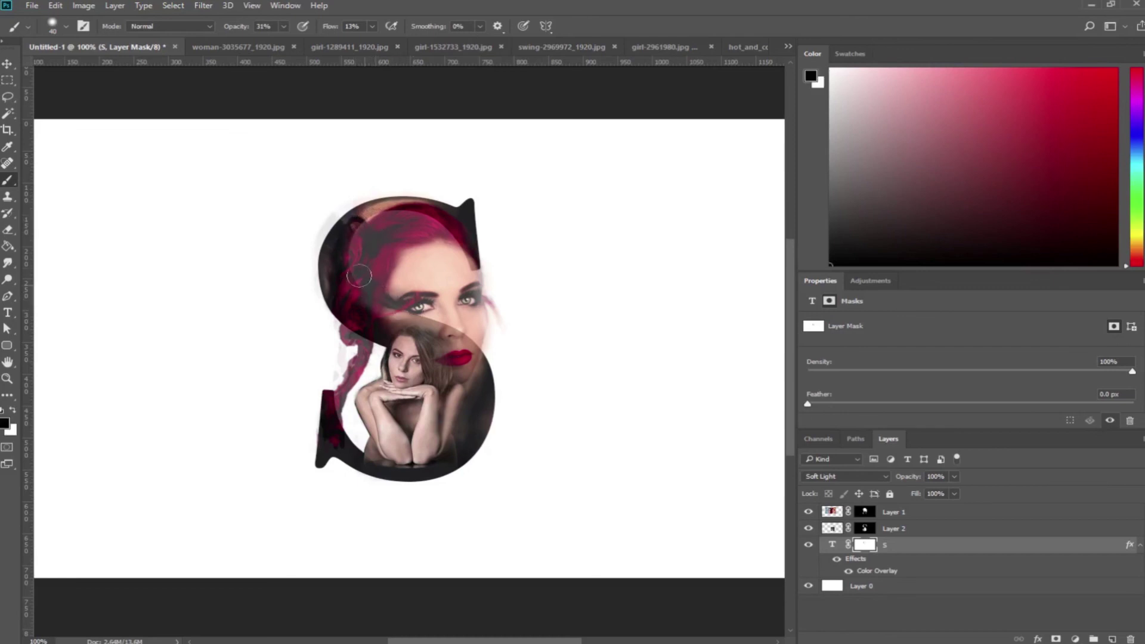
left_click_drag(359, 235, 457, 258)
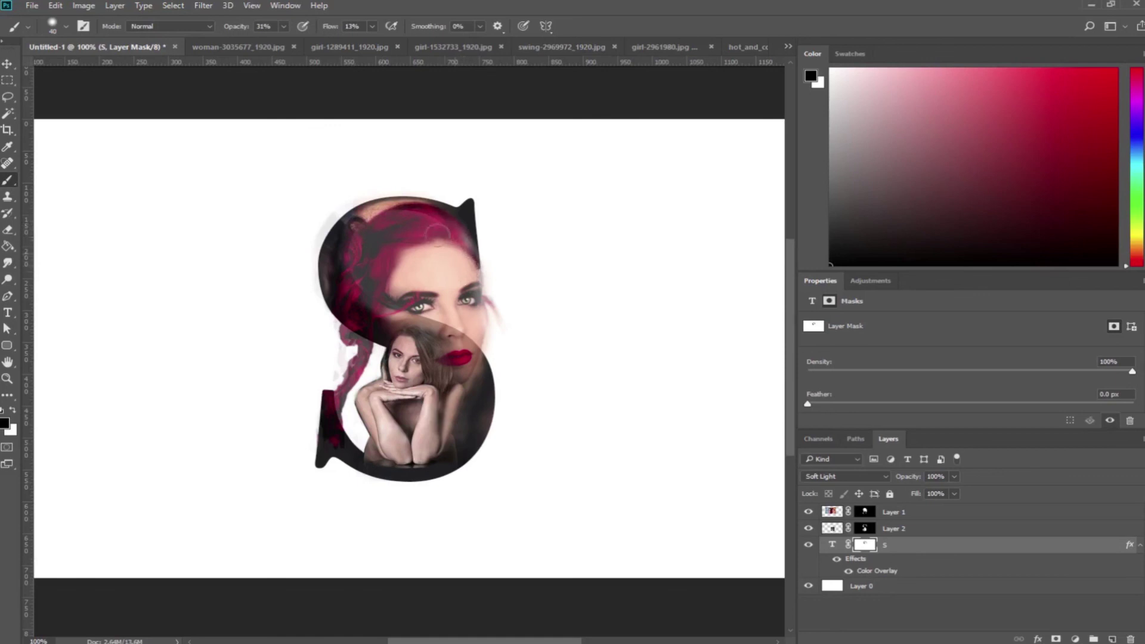
left_click_drag(380, 217, 355, 261)
left_click_drag(416, 306, 428, 317)
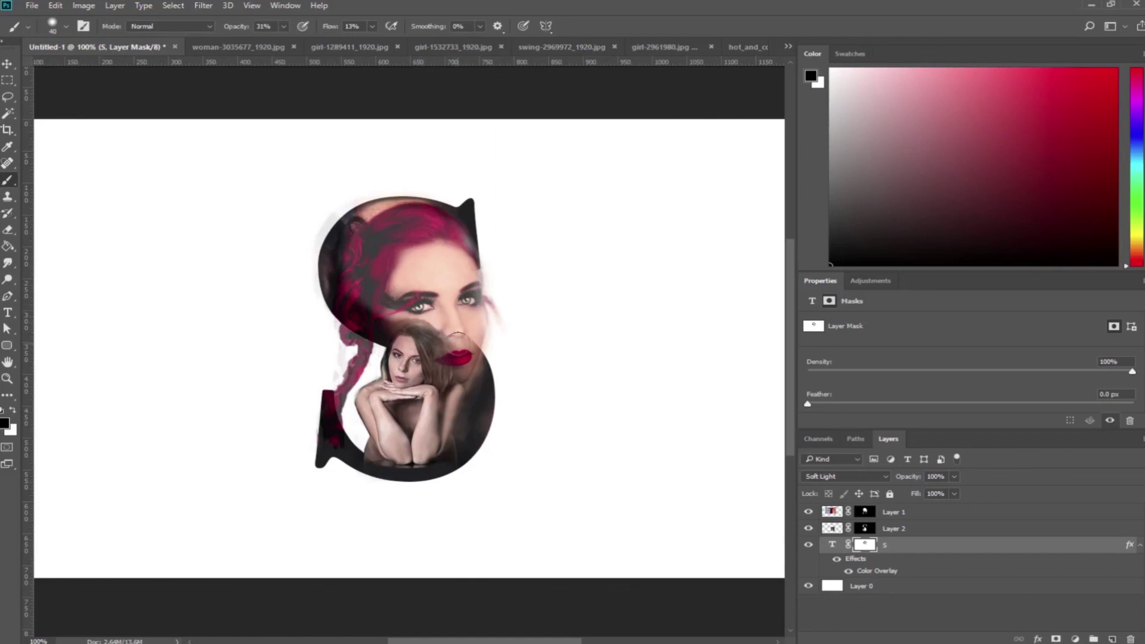
left_click_drag(457, 336, 462, 332)
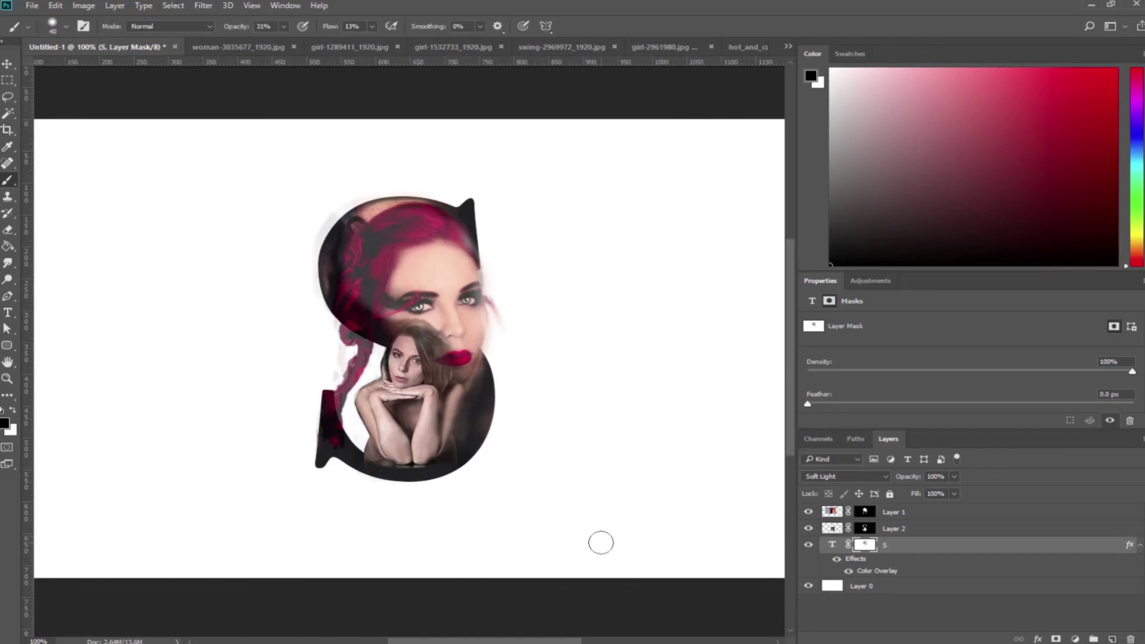
Fade the bottom of the S around the arms, undoing and redoing the stroke to compare
left_click_drag(453, 467, 394, 466)
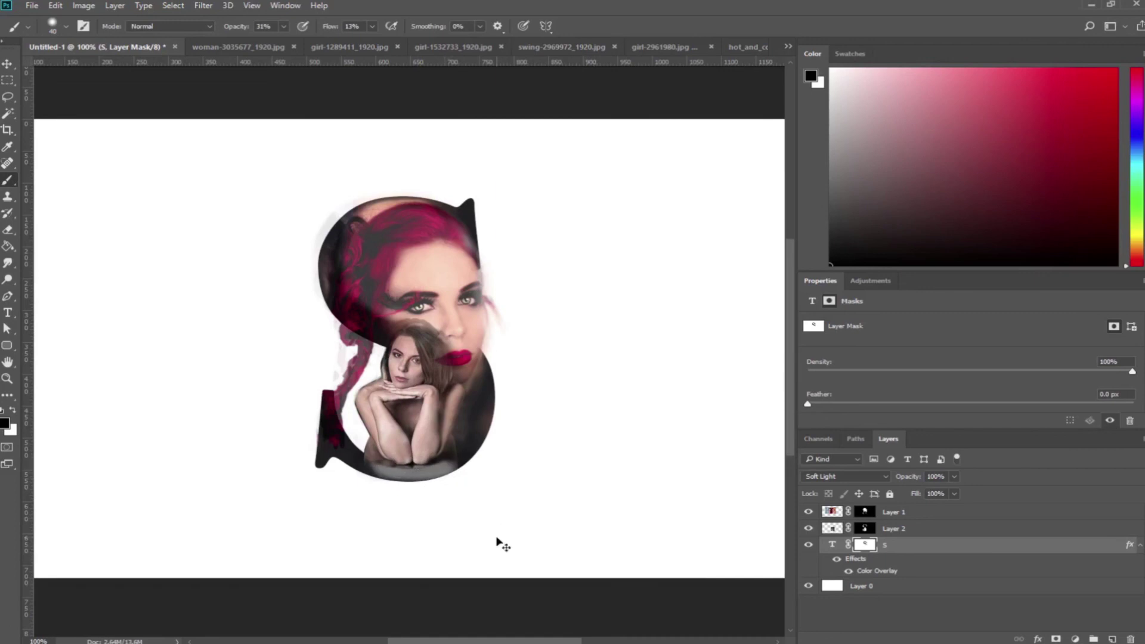
key("ctrl+z")
key("ctrl+z")
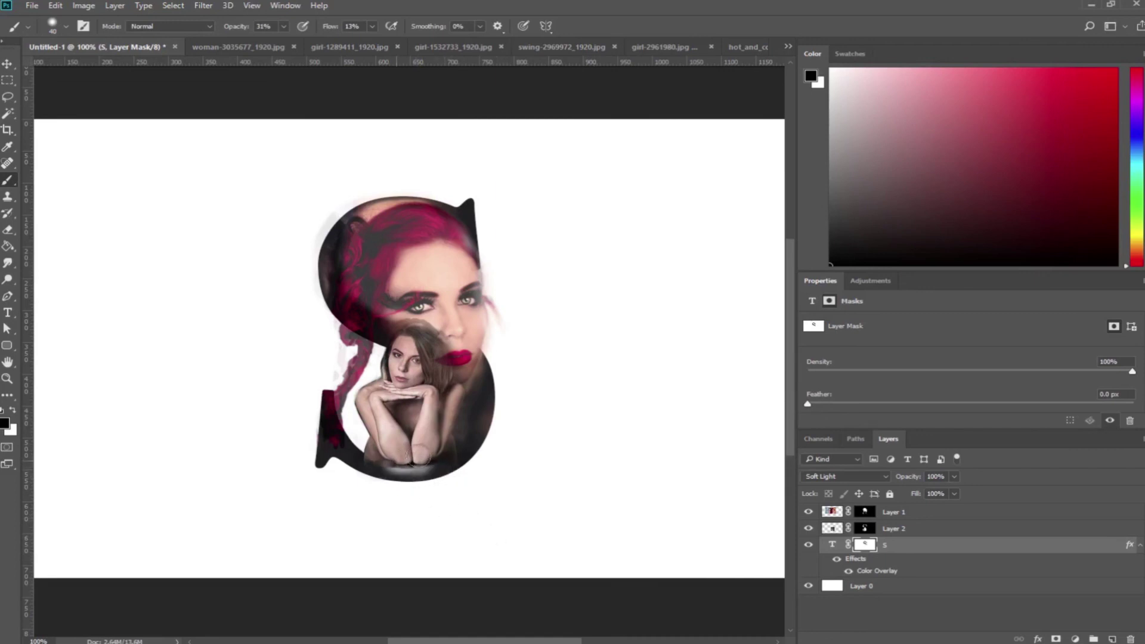
key("ctrl+z")
Delete the S layer's mask and fade Layer 1, the red-haired portrait, to about 51% opacity
key("z")
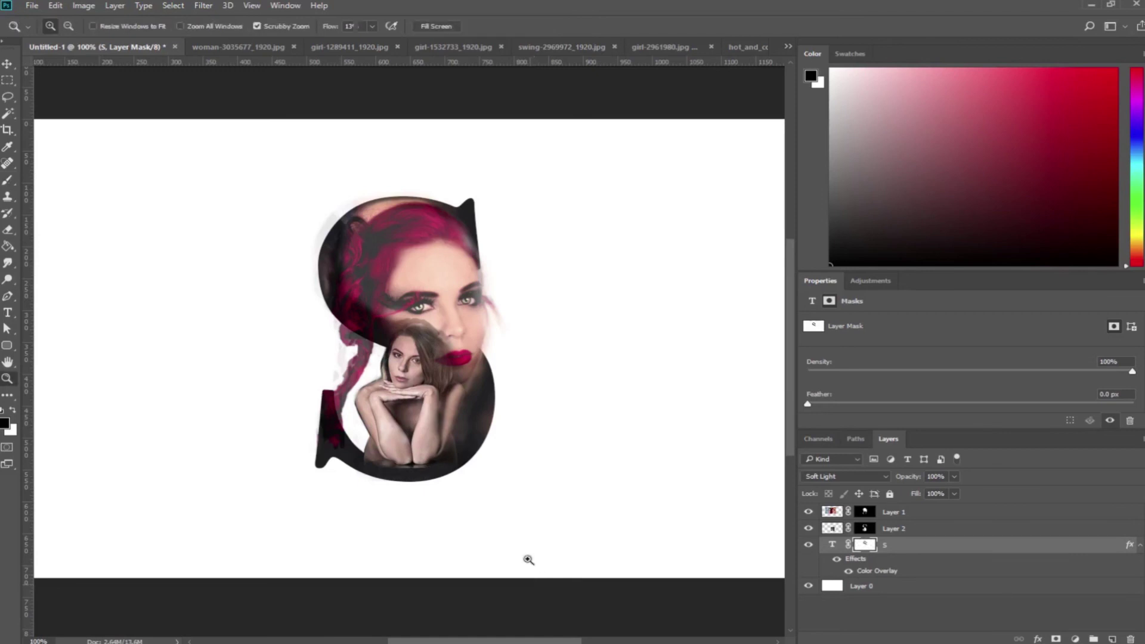
left_click(555, 470, "alt")
left_click(496, 369)
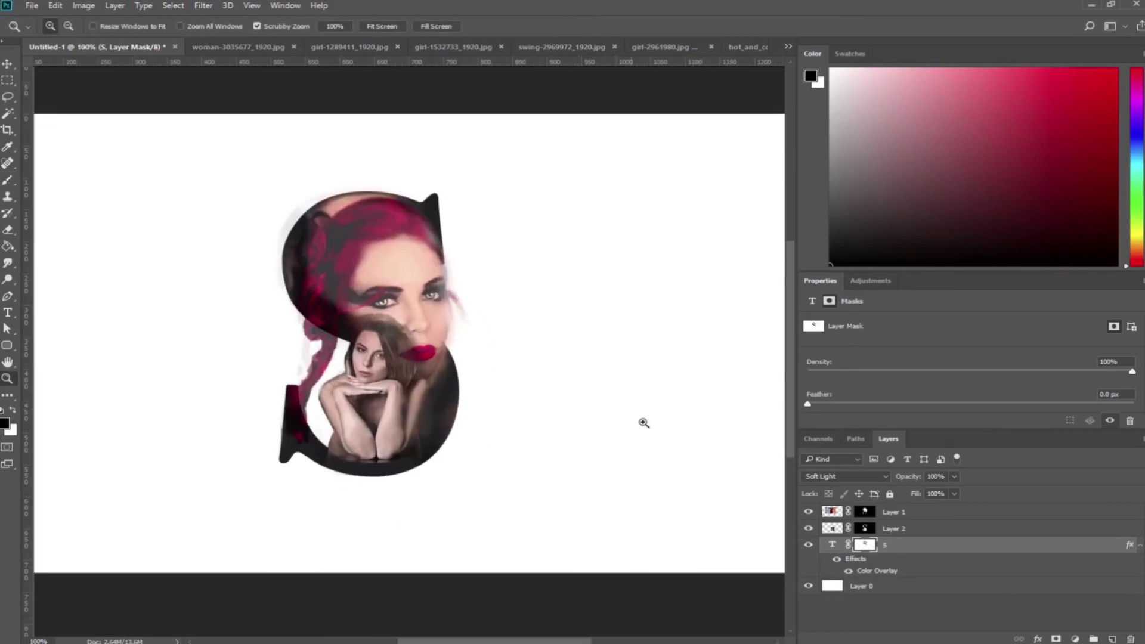
left_click_drag(855, 545, 1130, 640)
left_click(535, 249)
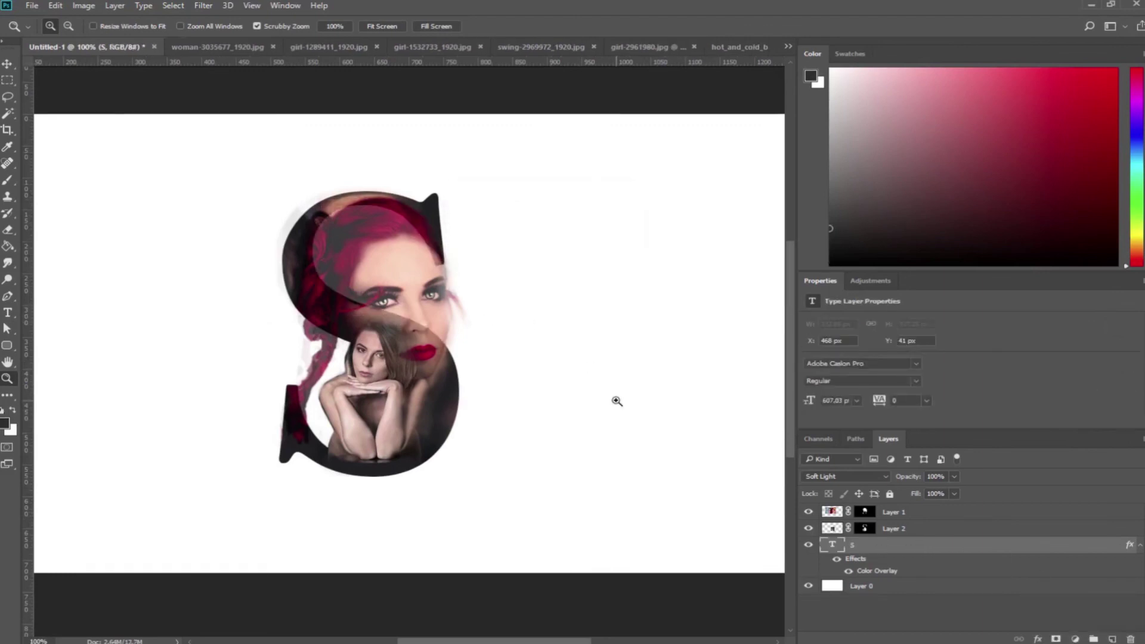
left_click(831, 512)
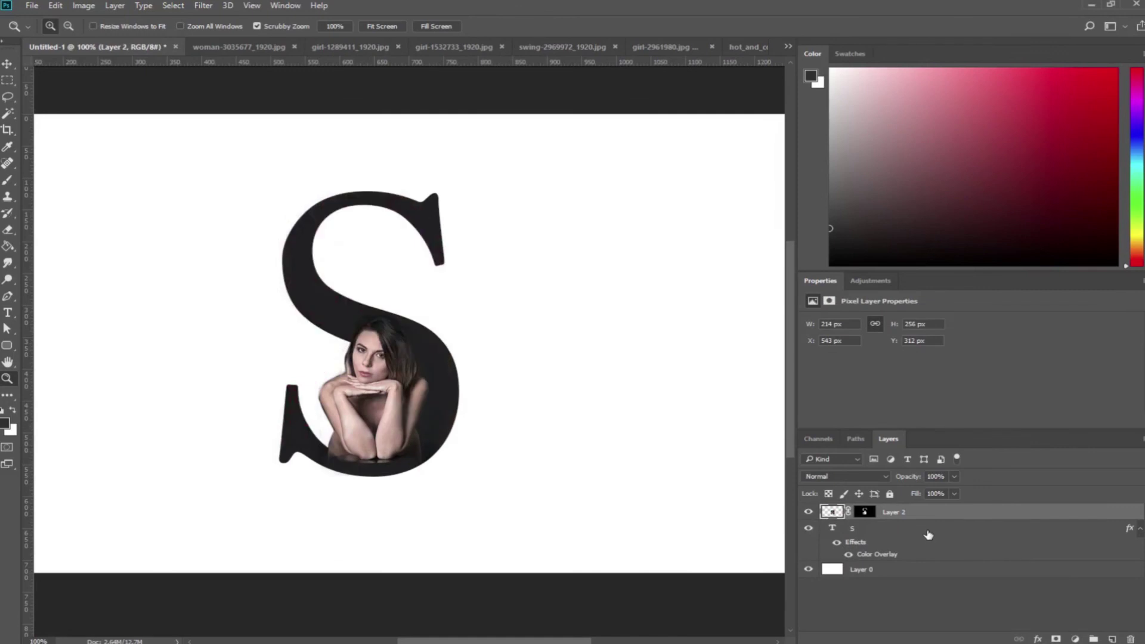
left_click_drag(957, 477, 936, 493)
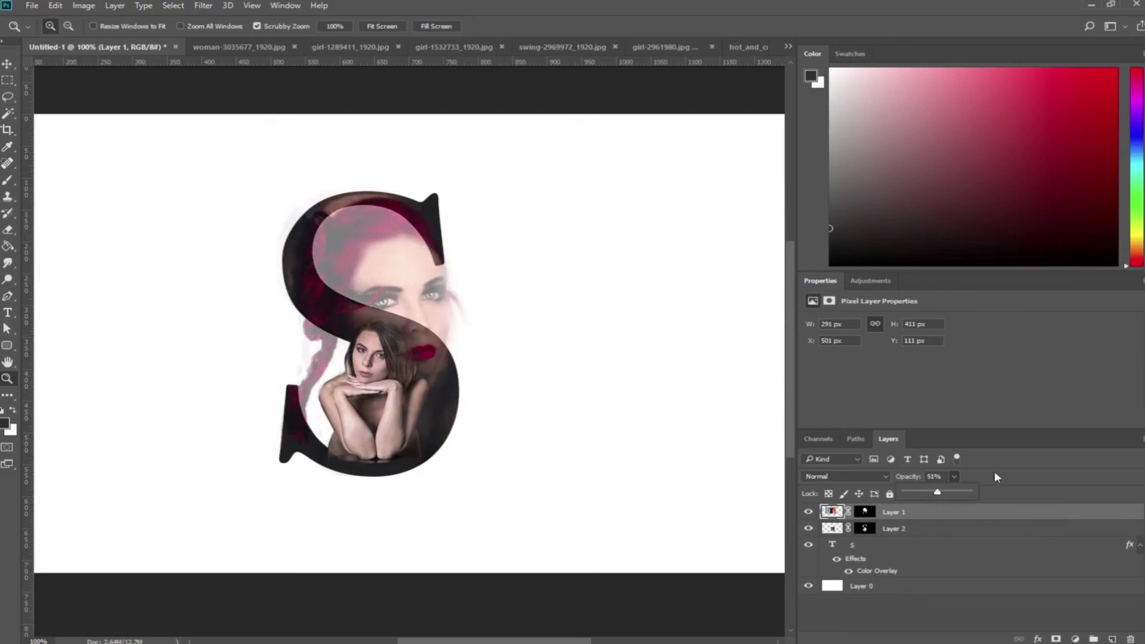
Duplicate Layer 1, discard the copy's mask, then flip it horizontally and move it beside the original
key("ctrl+j")
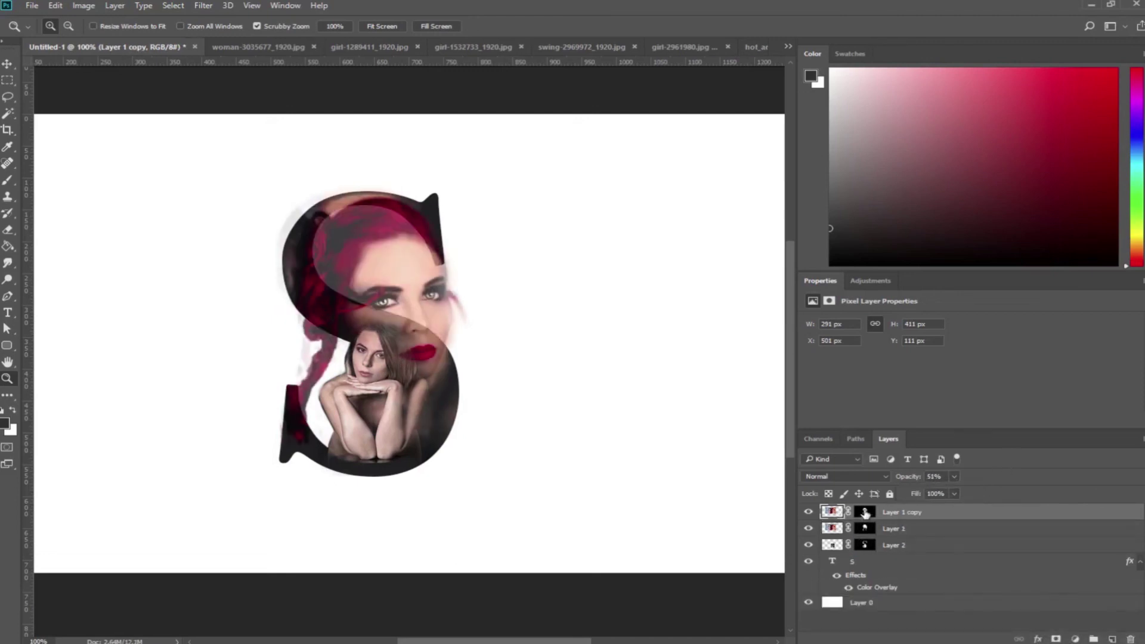
left_click_drag(866, 514, 1130, 639)
left_click(623, 252)
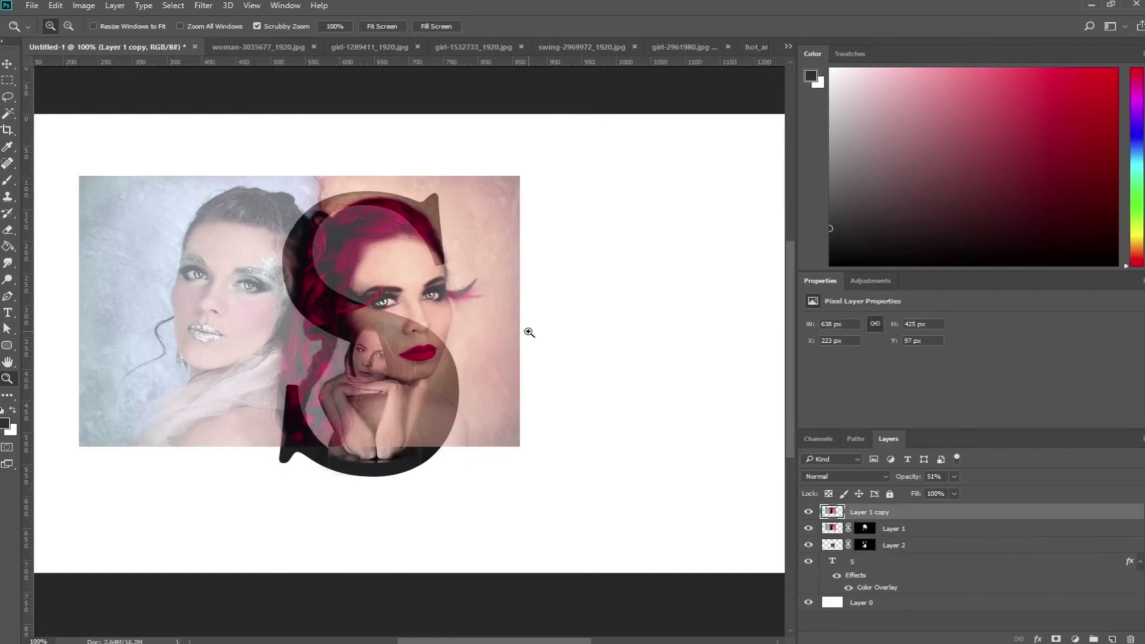
key("ctrl+t")
right_click(462, 312)
left_click(529, 501)
mouse_move(444, 330)
left_mouse_down()
mouse_move(501, 447)
mouse_move(328, 234)
left_mouse_up()
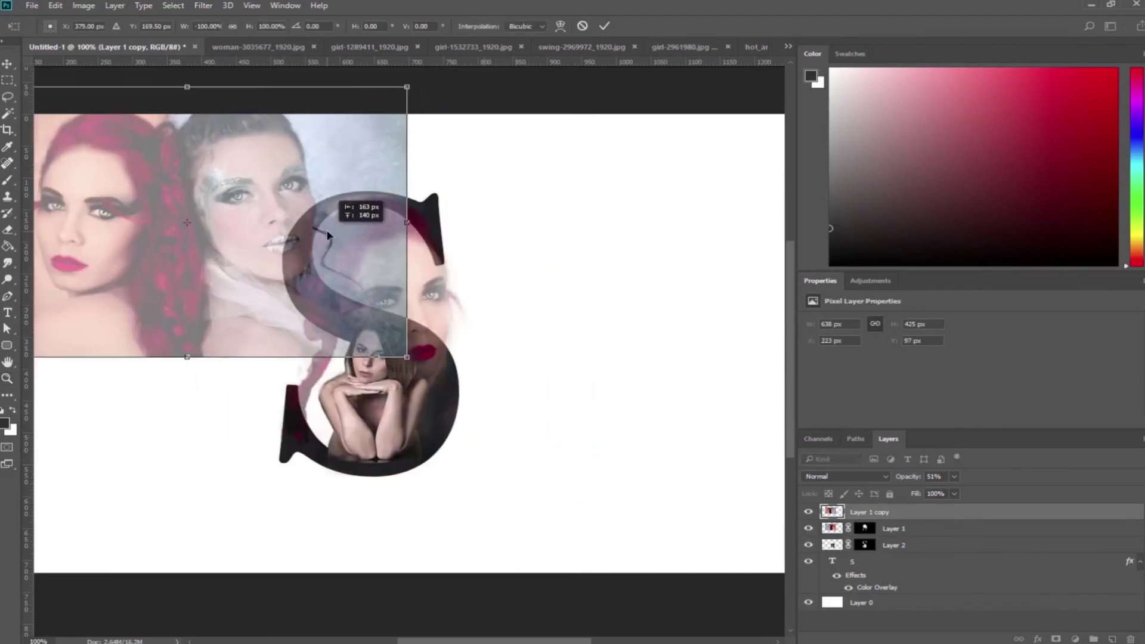
key("Return")
Merge the mirrored copy down into Layer 1 and raise its opacity to about 99%
key("ctrl+e")
key("z")
left_click_drag(957, 485, 976, 491)
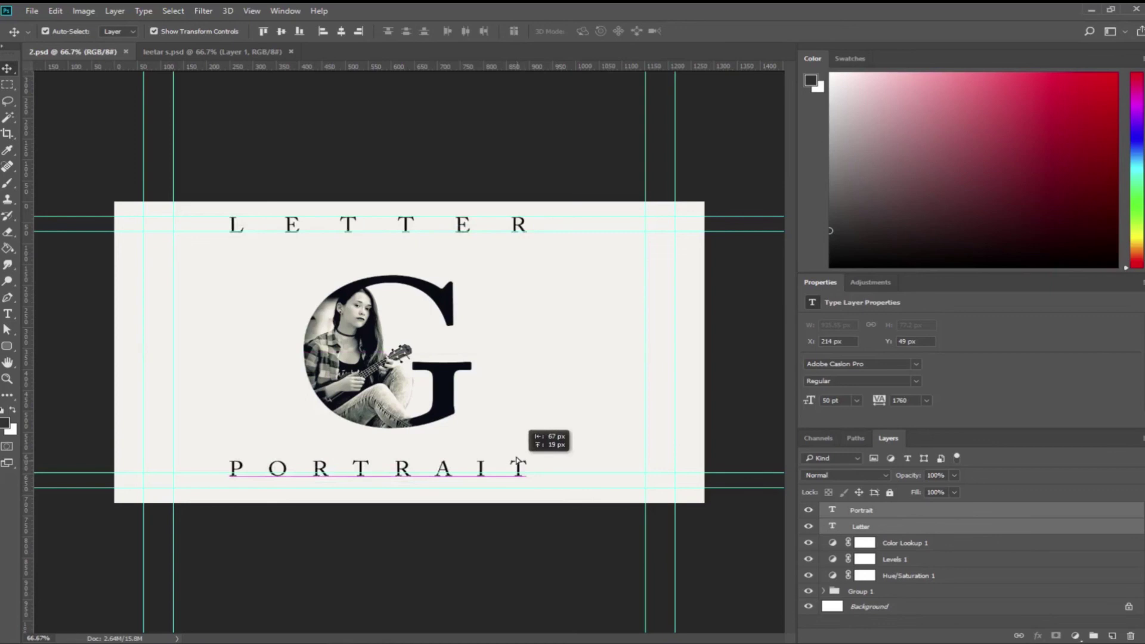
Bring the LETTER and PORTRAIT titles from 2.psd into leetar s.psd, positioned above and below the S
left_click_drag(549, 472, 557, 310)
left_click_drag(537, 252, 443, 235)
key("Up")
key("Up")
key("Up")
key("Up")
key("Right")
key("Right")
key("Right")
key("Right")
key("Right")
key("Right")
key("Right")
key("Right")
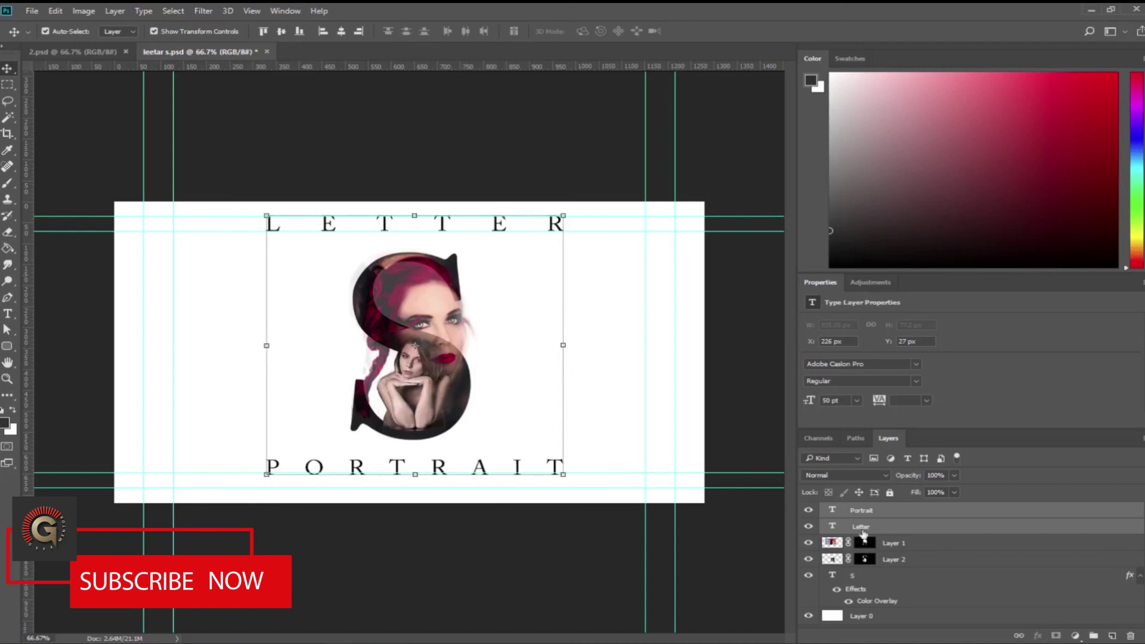
Add a Color Lookup adjustment layer using the Crisp_Winter 3DLUT look
left_click(1075, 636)
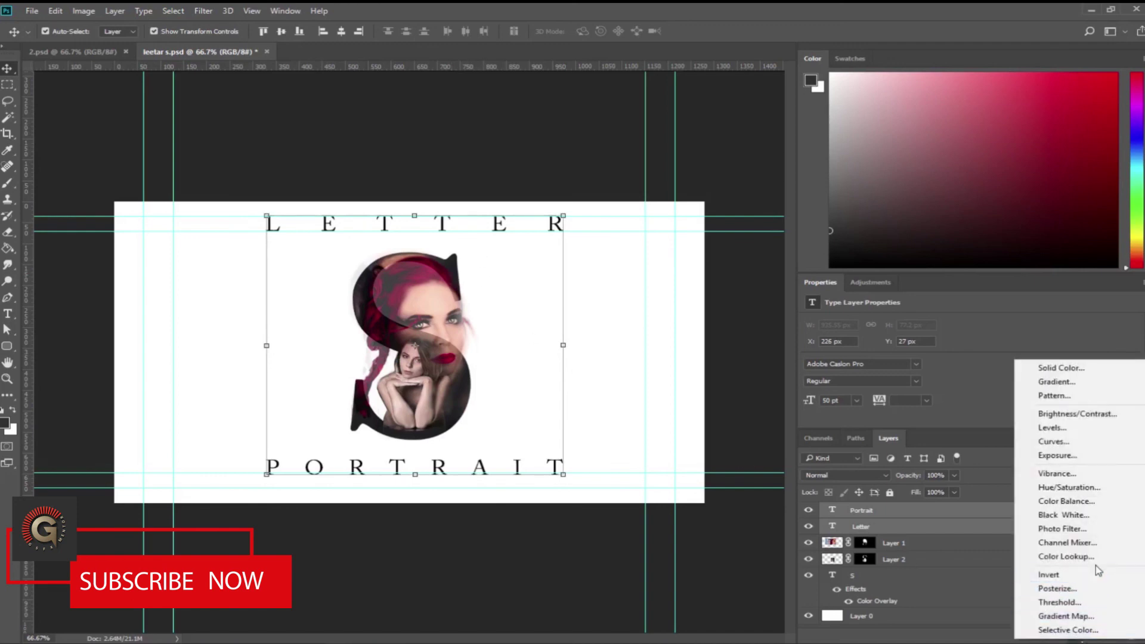
left_click(1068, 557)
left_click(927, 323)
left_click(901, 432)
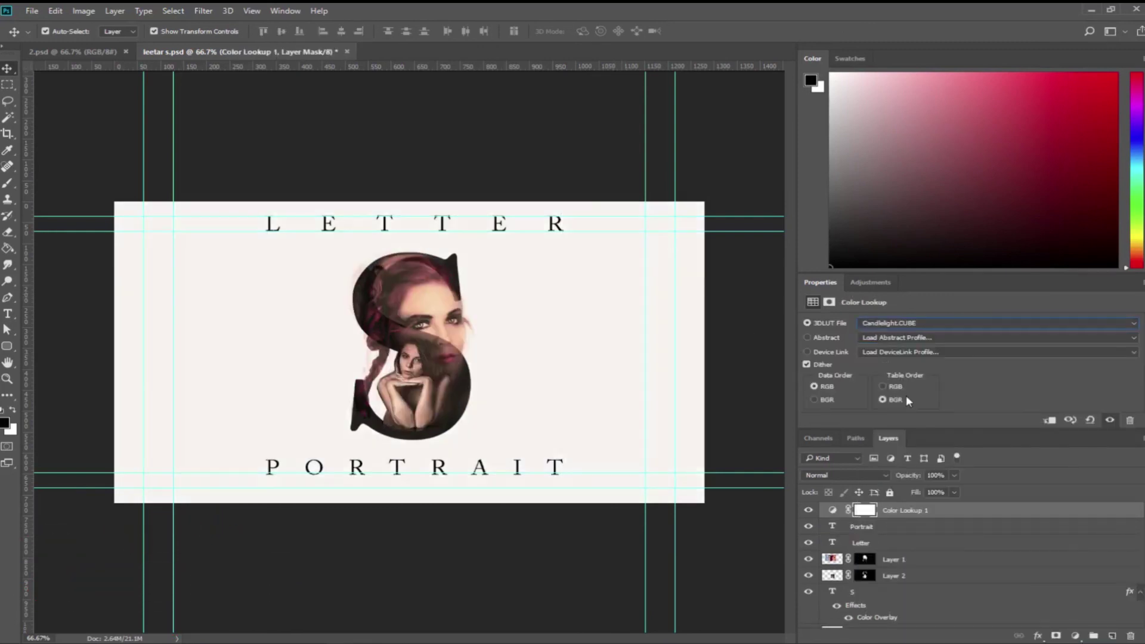
Try the EdgyAmber, FoggyNight, LateSunset and TealOrangePlusContrast looks, returning to EdgyAmber
key("Down")
key("Down")
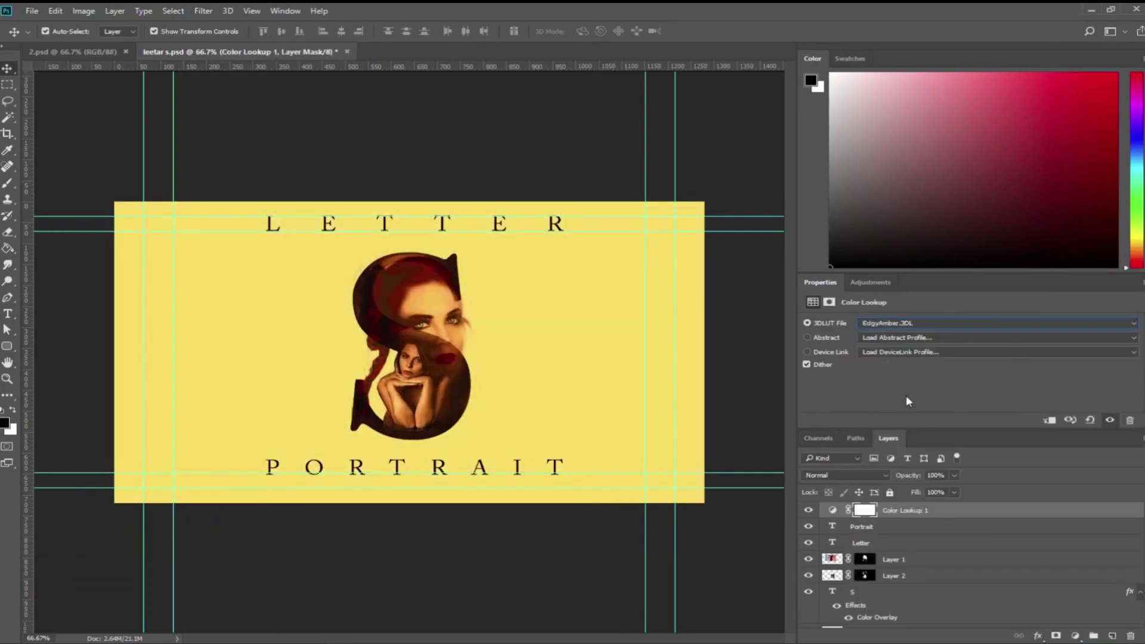
key("Down")
key("Down")
key("Down")
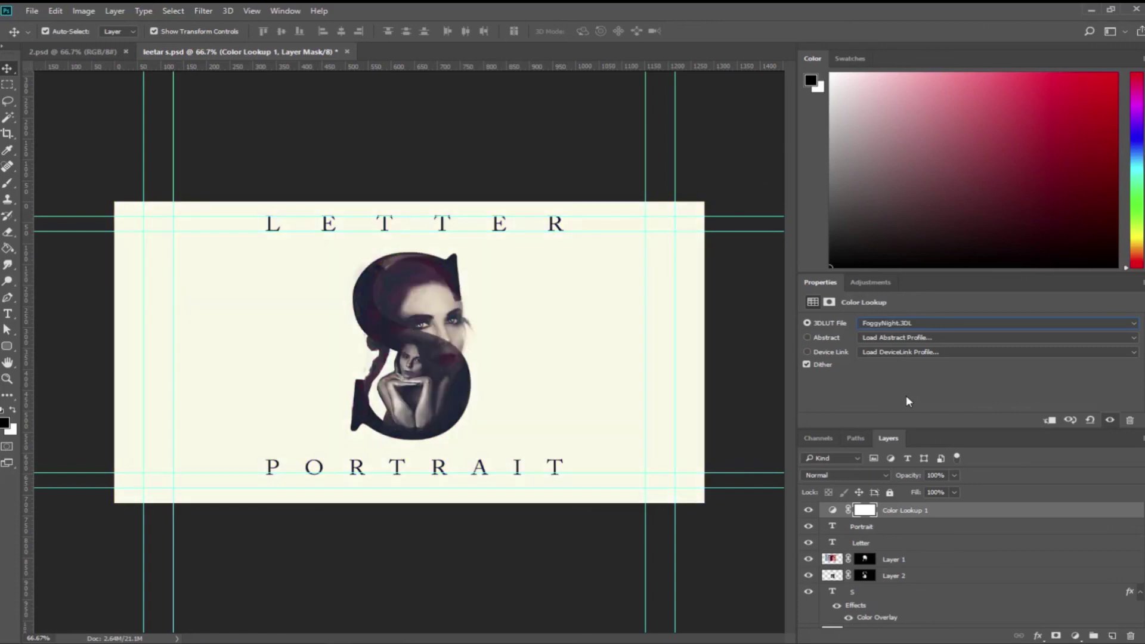
key("Down")
key("Down")
key("Down")
key("Down")
key("Down")
key("Down")
key("Down")
key("Down")
key("Down")
key("Down")
key("Down")
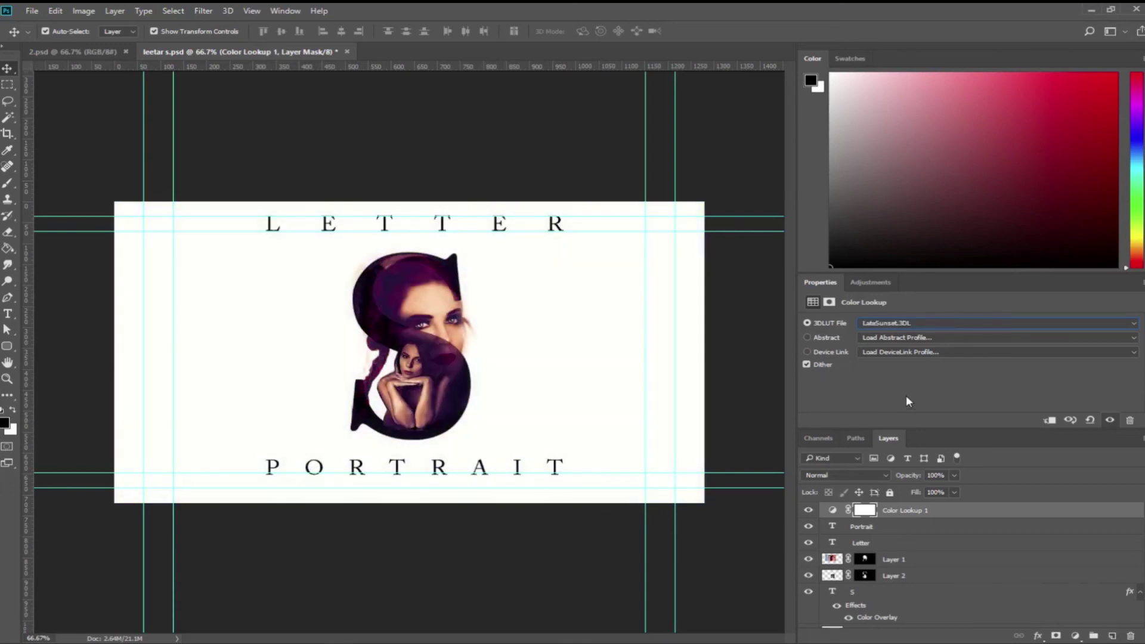
key("Down")
key("Down")
key("Down")
key("Down")
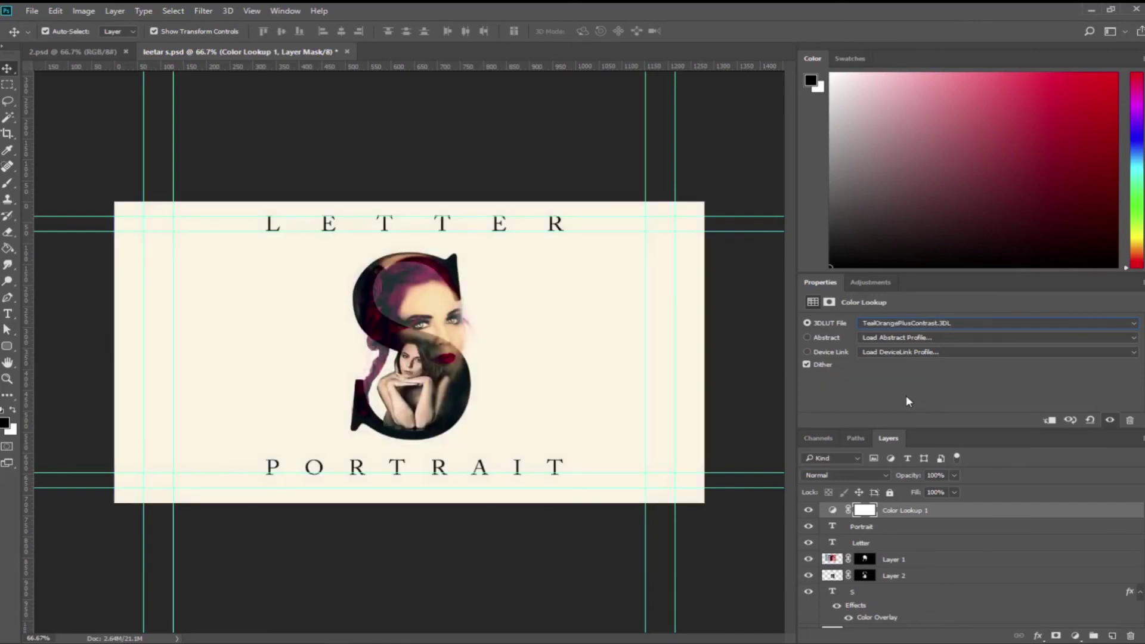
key("Down")
key("Down")
key("Down")
key("Down")
key("Down")
key("Up")
key("Up")
key("Up")
key("Up")
key("Up")
key("Up")
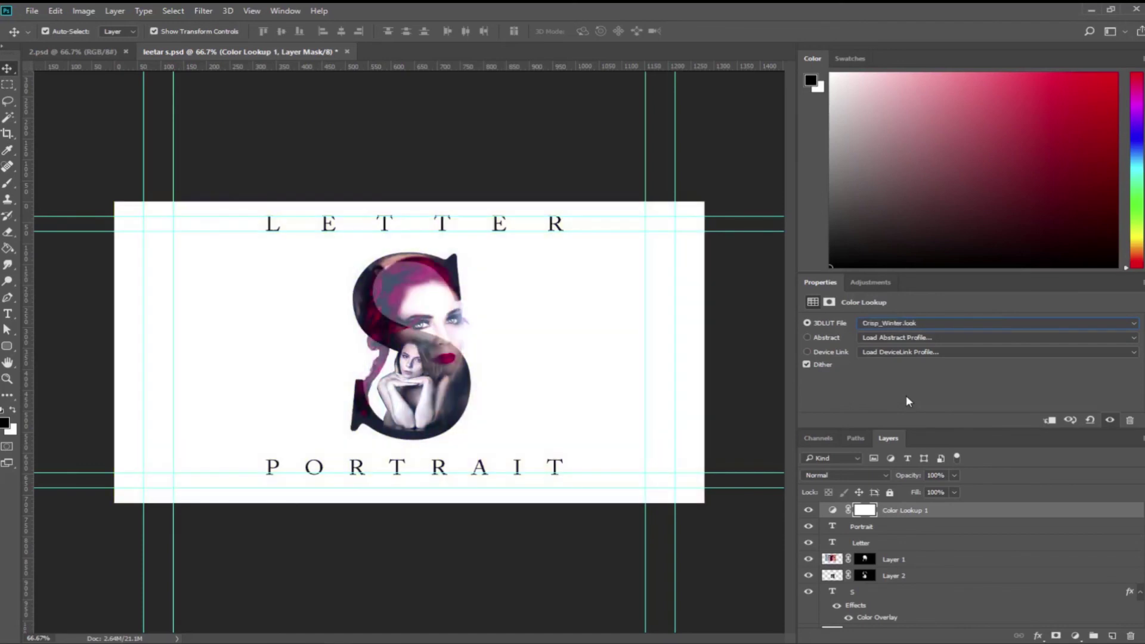
Switch to the Bleach Bypass look, then try DropBlues and HorrorBlue
left_click(899, 325)
left_click(910, 379)
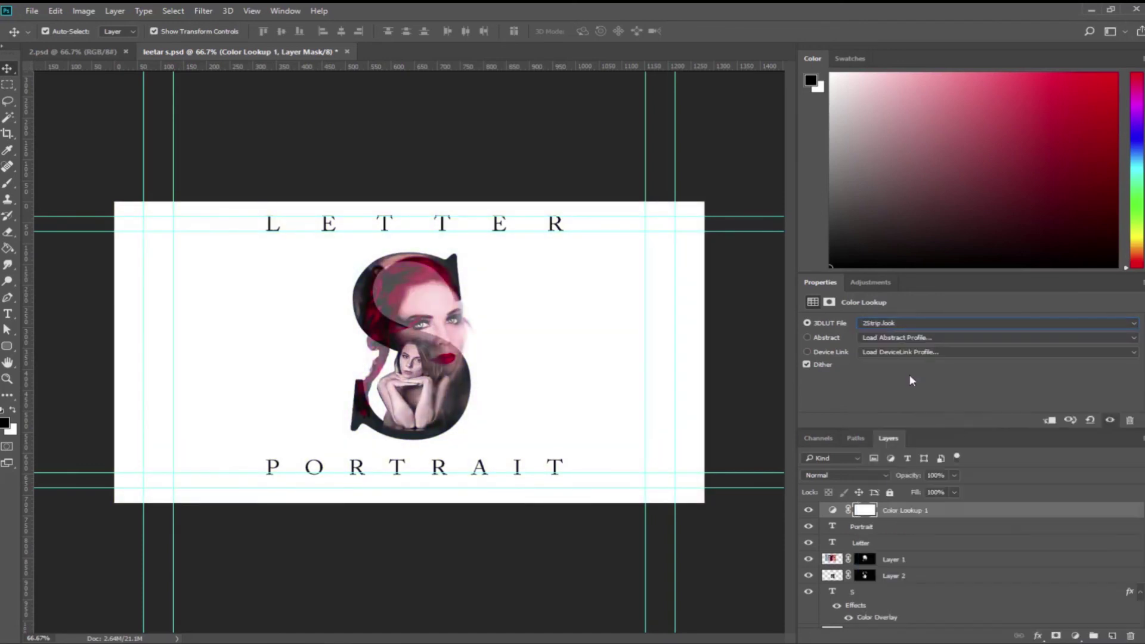
key("Down")
key("Down")
key("Down")
key("Down")
key("Down")
key("Down")
key("Down")
key("Down")
key("Down")
key("Down")
key("Down")
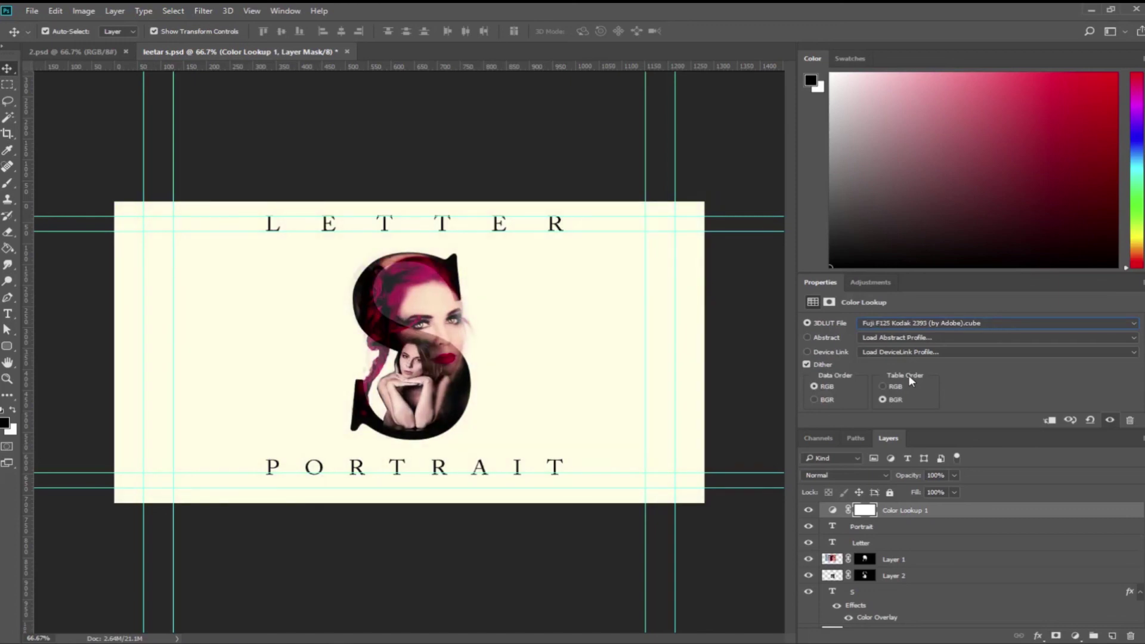
key("Down")
key("Down")
key("Down")
key("Down")
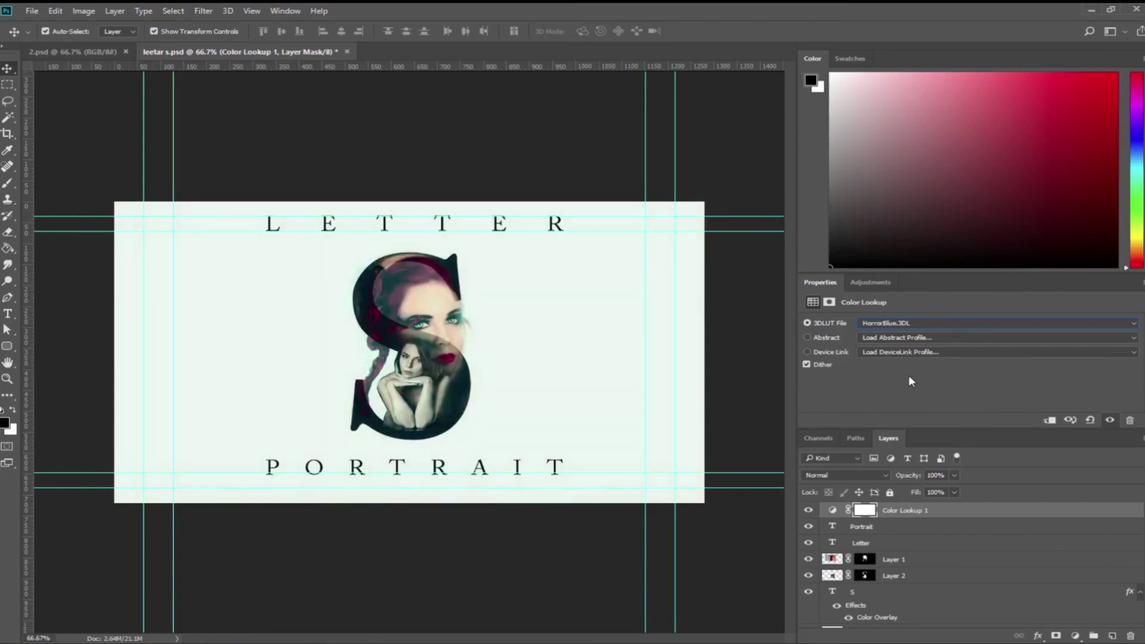